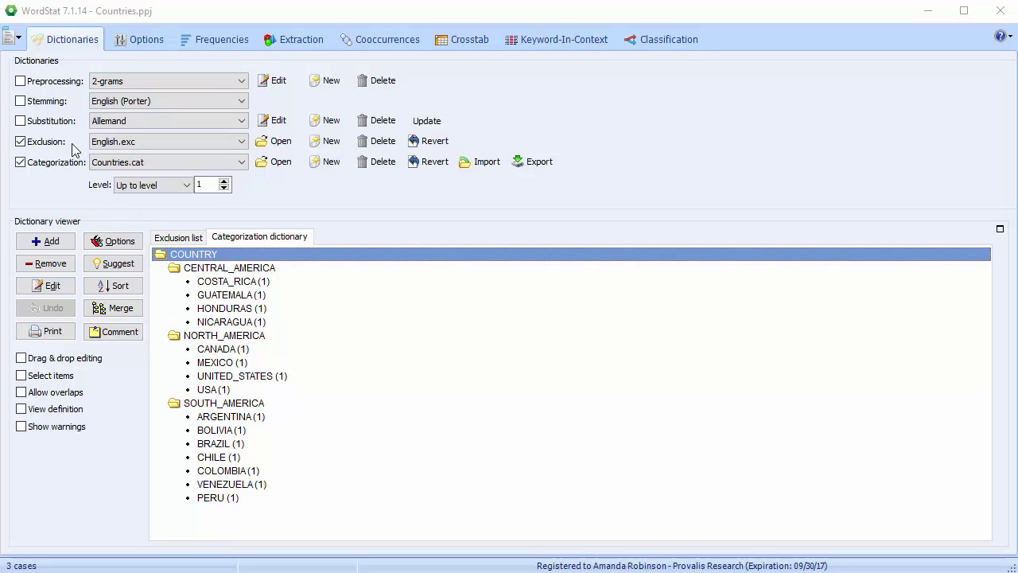
# Review the exclusion word list, return to the category tree, and keep Countries.cat.
pyautogui.click(172, 238)
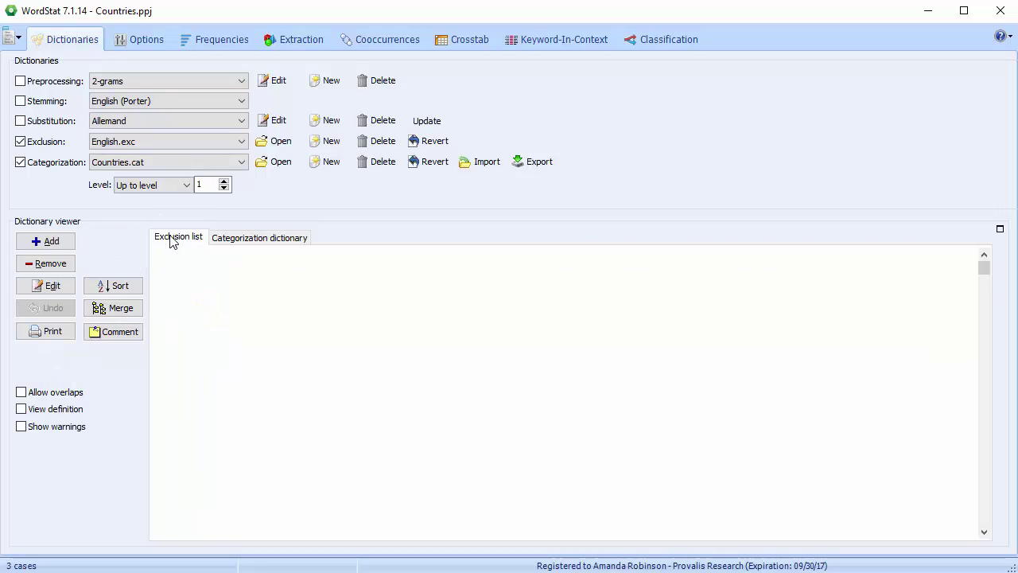
pyautogui.click(250, 238)
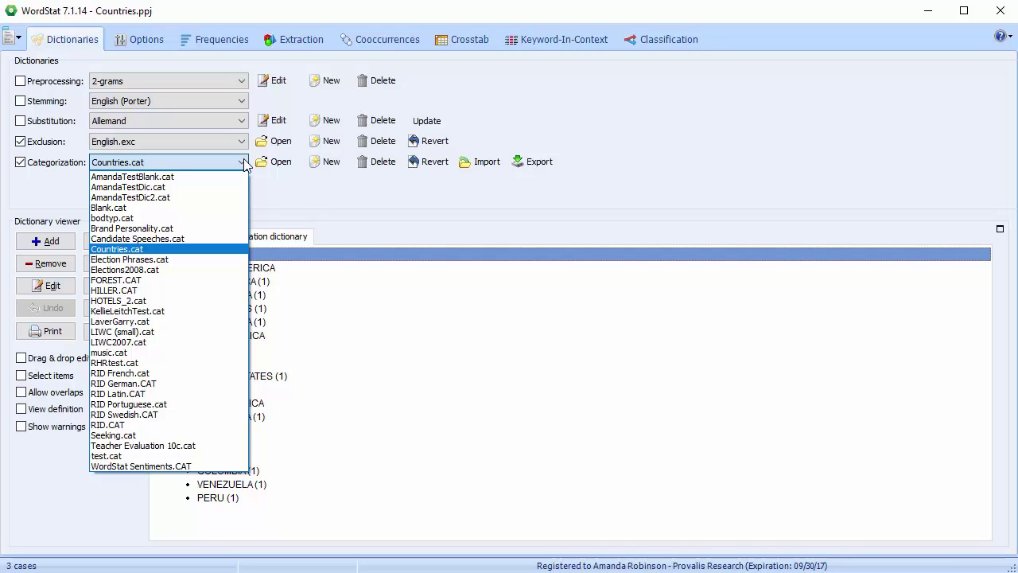
pyautogui.click(243, 163)
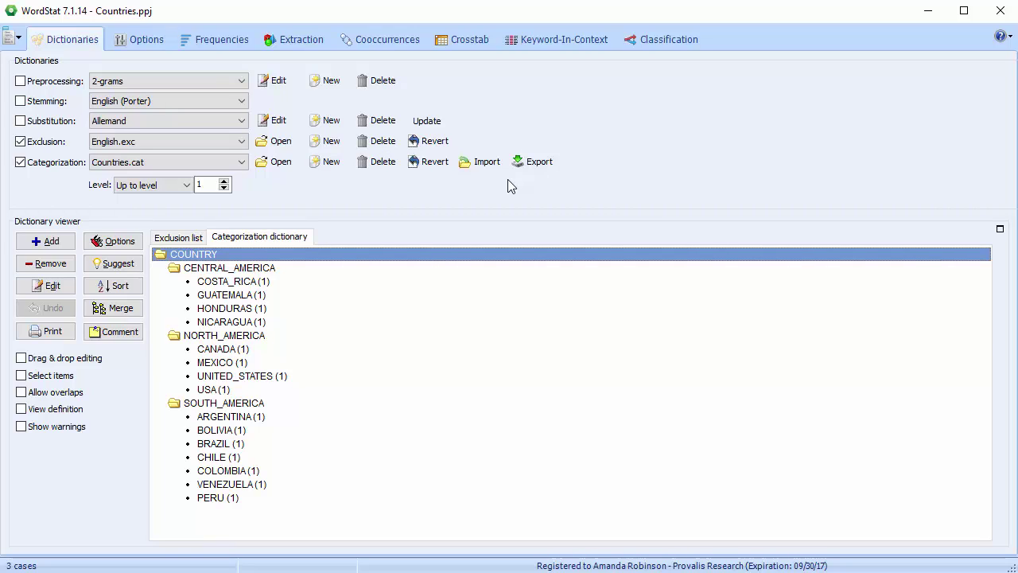
# Create a new categorization dictionary named Europe.cat, discarding the current keywords.
pyautogui.click(321, 168)
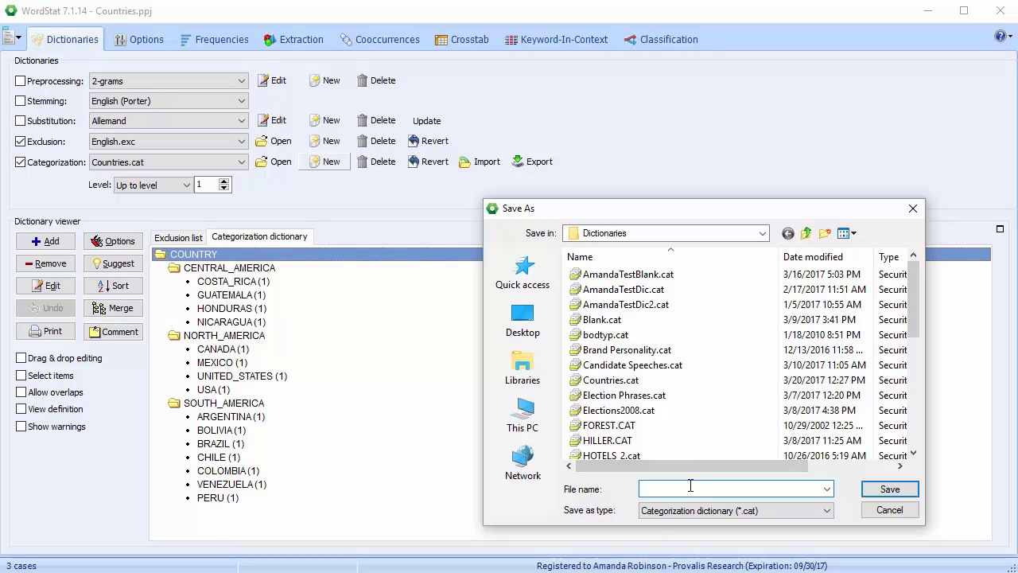
pyautogui.write('Europe')
pyautogui.click(888, 489)
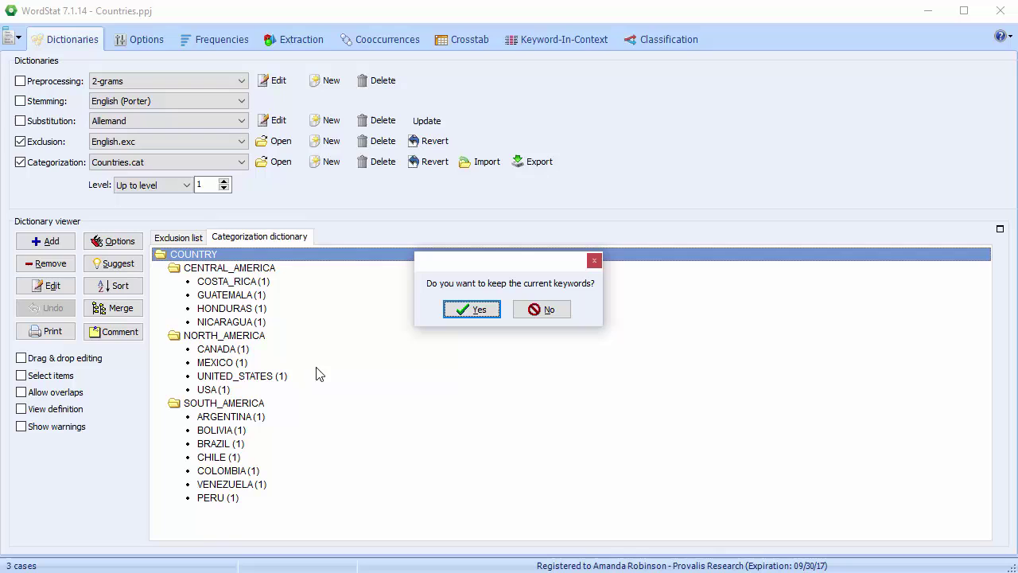
pyautogui.click(557, 310)
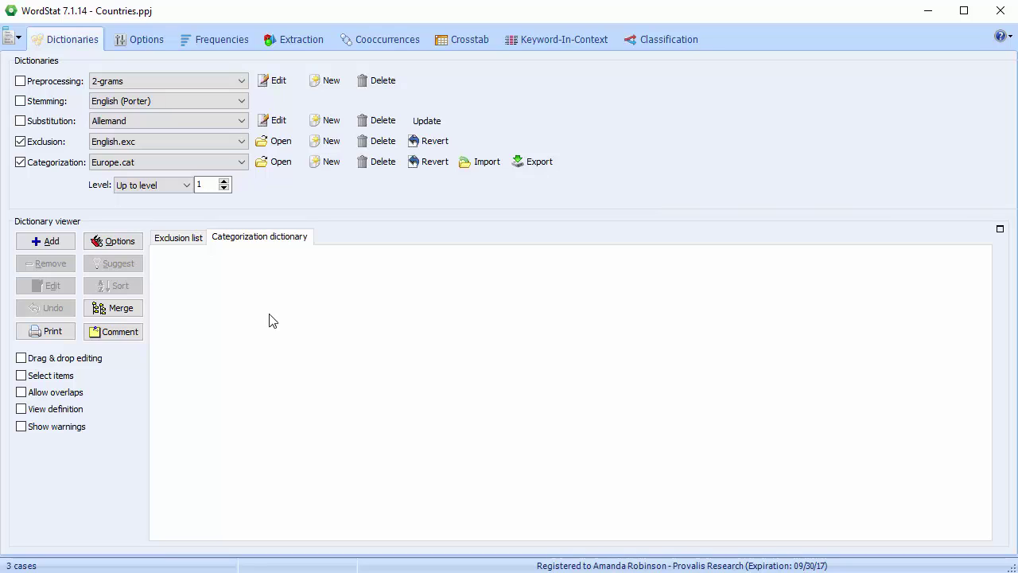
# Add WEST and EAST as top-level categories, then select WEST as parent.
pyautogui.click(50, 243)
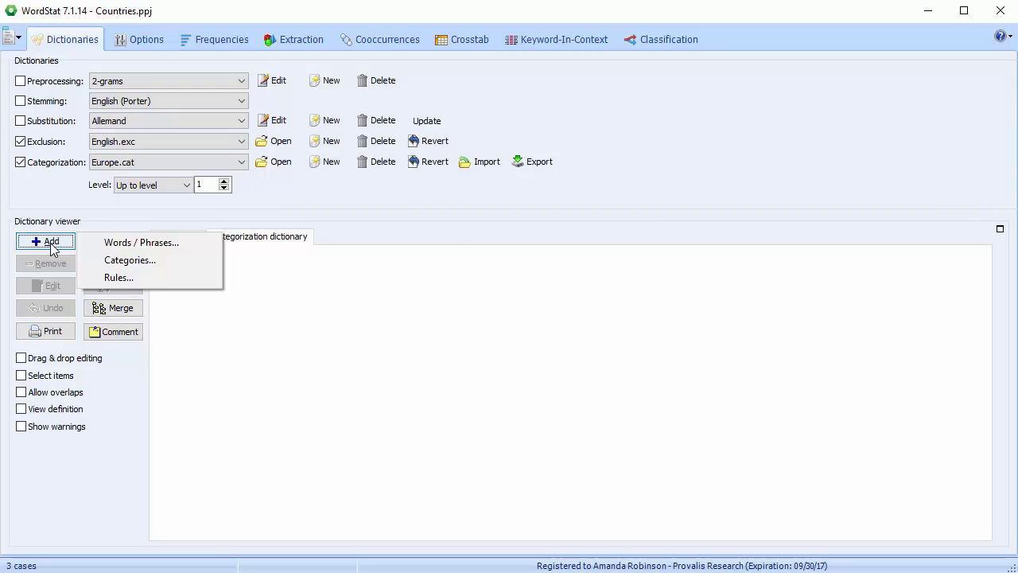
pyautogui.click(143, 260)
pyautogui.click(377, 212)
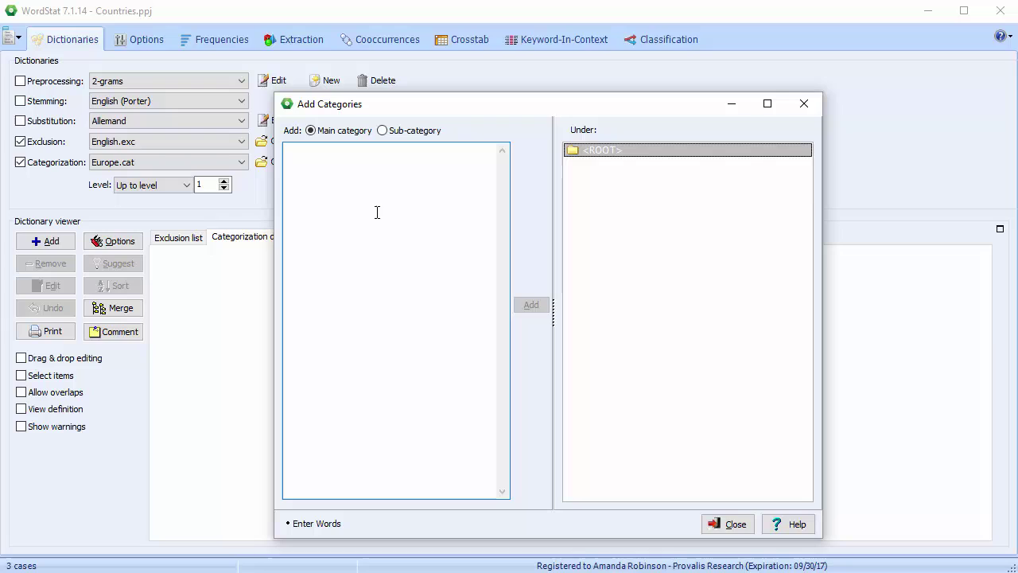
pyautogui.write('WEST')
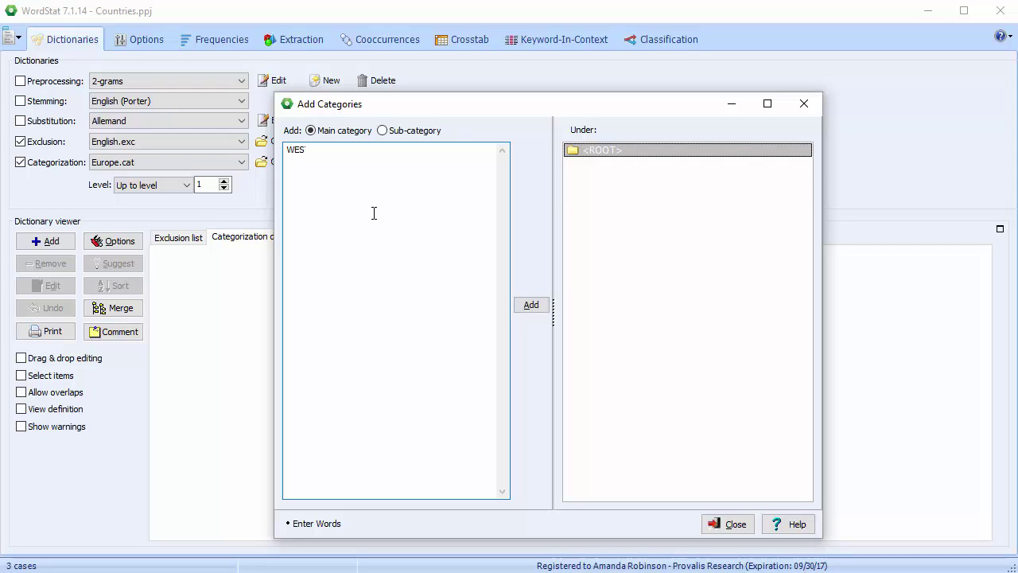
pyautogui.press('Return')
pyautogui.write('EAST')
pyautogui.click(532, 305)
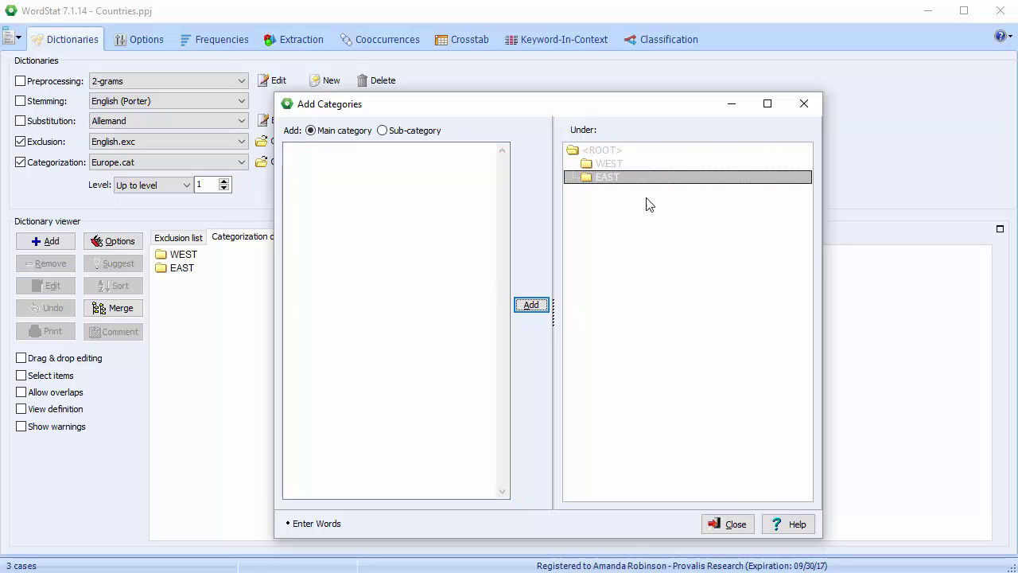
pyautogui.click(598, 164)
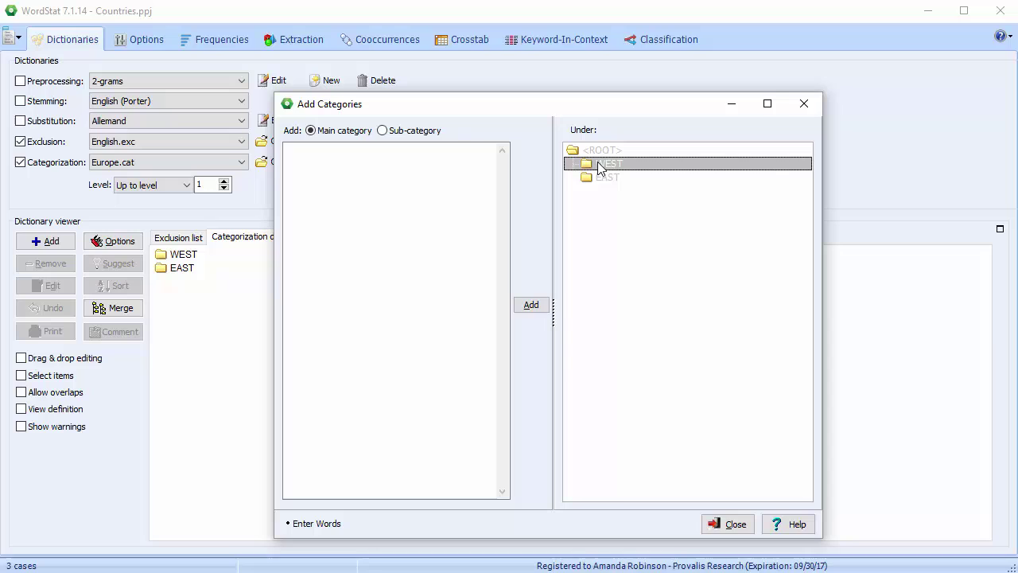
pyautogui.click(392, 147)
# Add ENGLAND, FRANCE and SPAIN as subcategories of WEST.
pyautogui.click(382, 131)
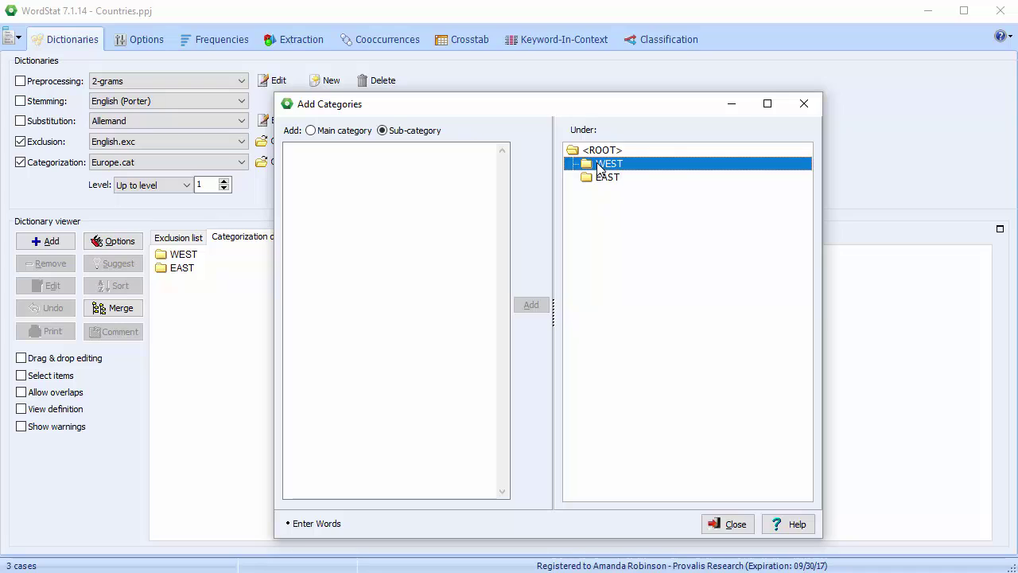
pyautogui.click(332, 172)
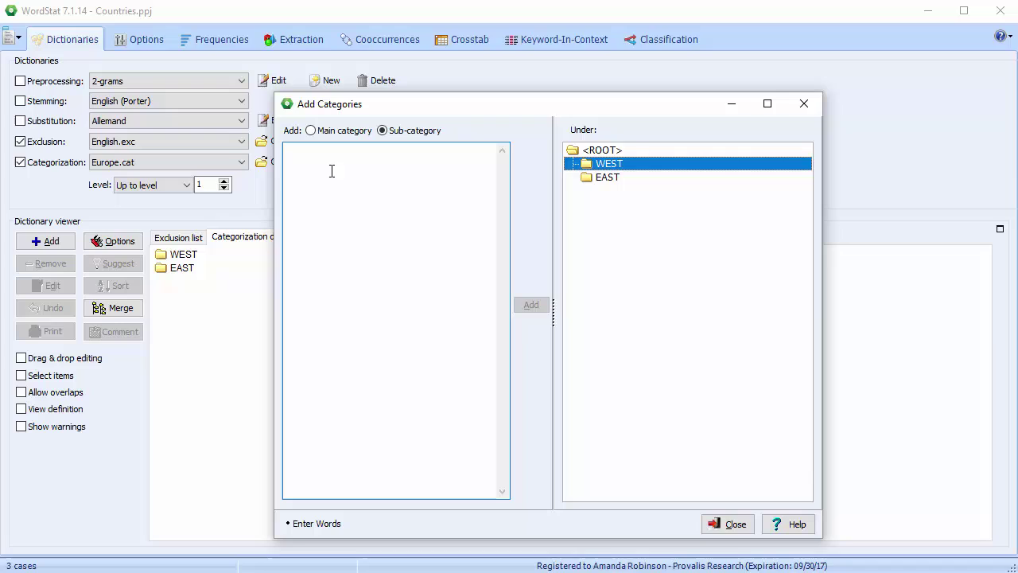
pyautogui.write('ENGLAND ')
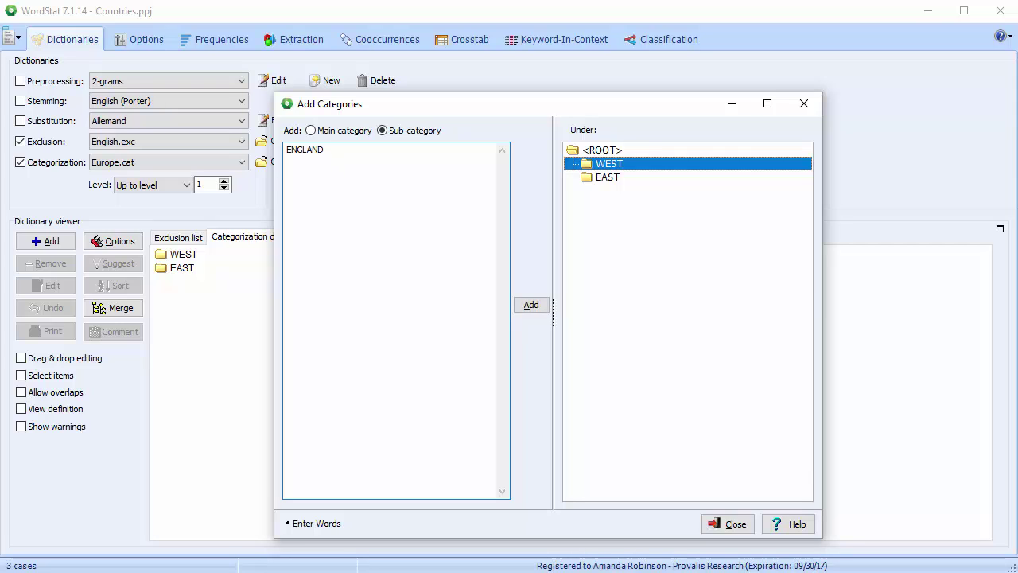
pyautogui.write('FRANCE ')
pyautogui.write('SPAIN')
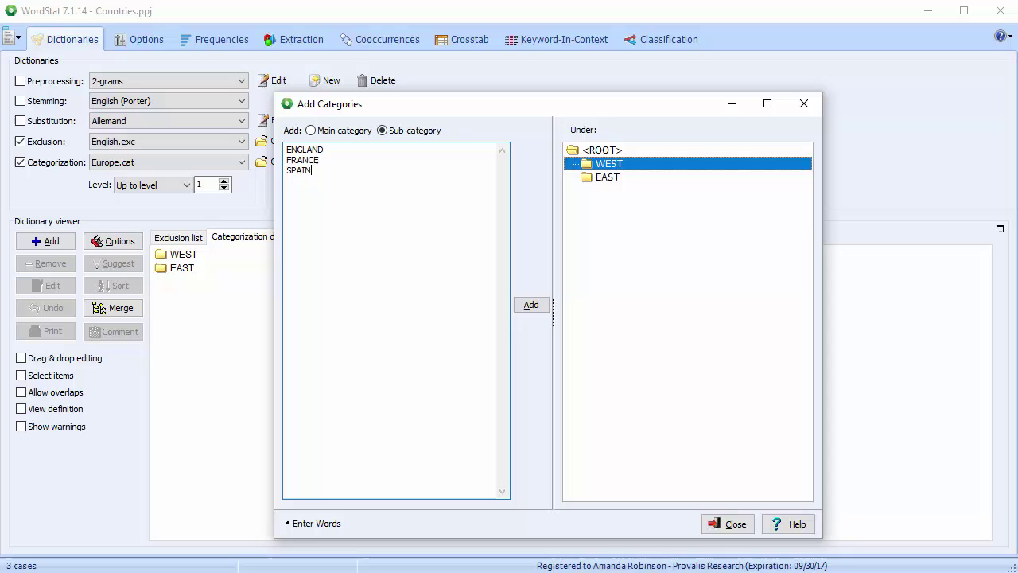
pyautogui.click(532, 306)
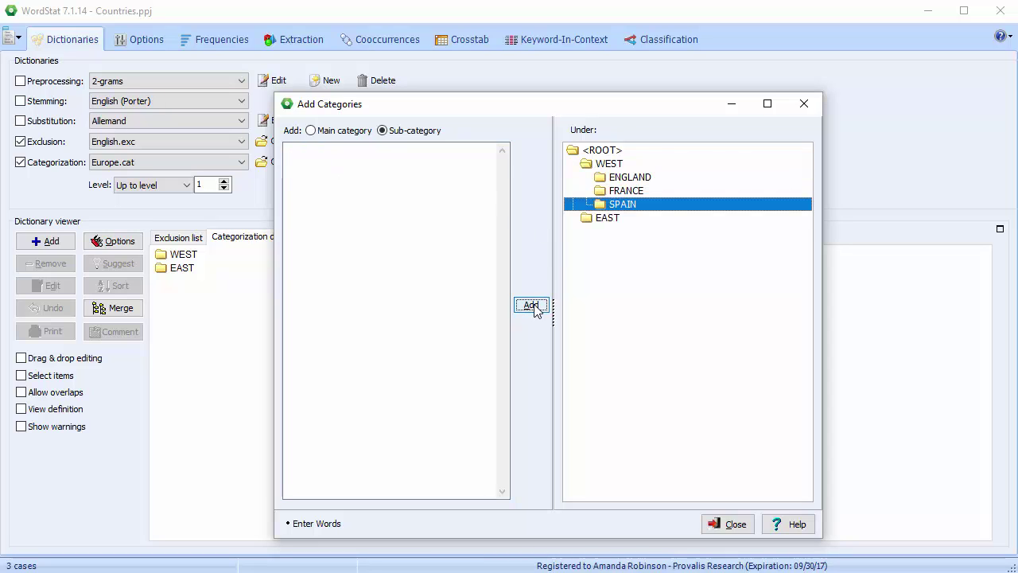
# Add POLAND and CROATIA as subcategories of EAST and close the window.
pyautogui.click(603, 218)
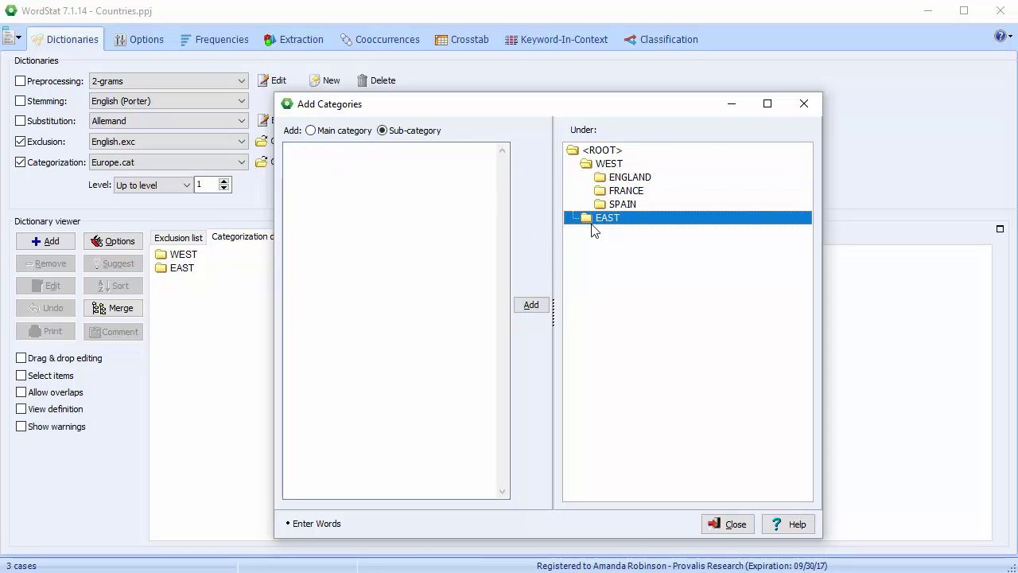
pyautogui.click(342, 159)
pyautogui.write('POL')
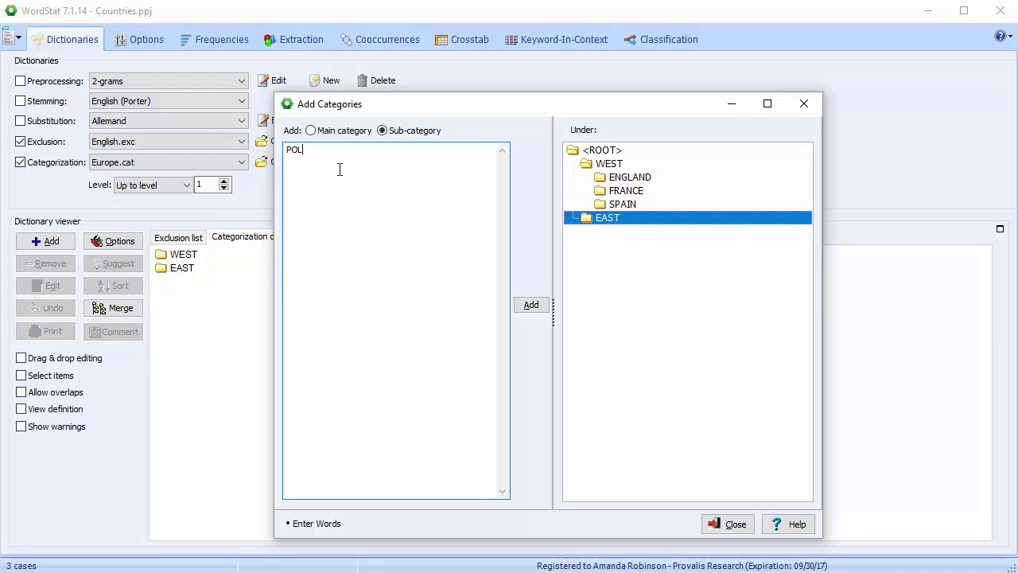
pyautogui.write('AND')
pyautogui.press('Return')
pyautogui.write('CROATIA')
pyautogui.click(532, 306)
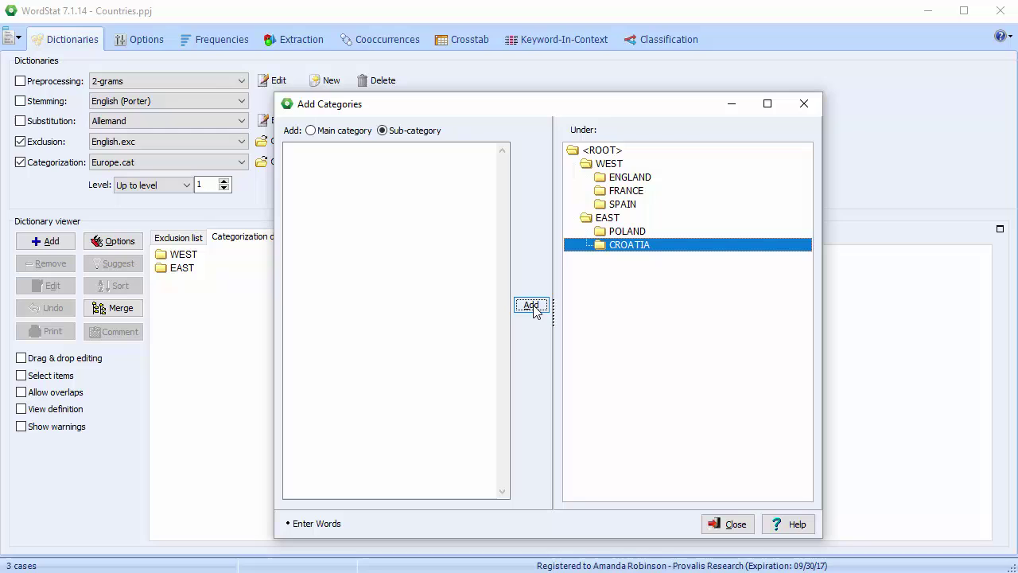
pyautogui.click(731, 525)
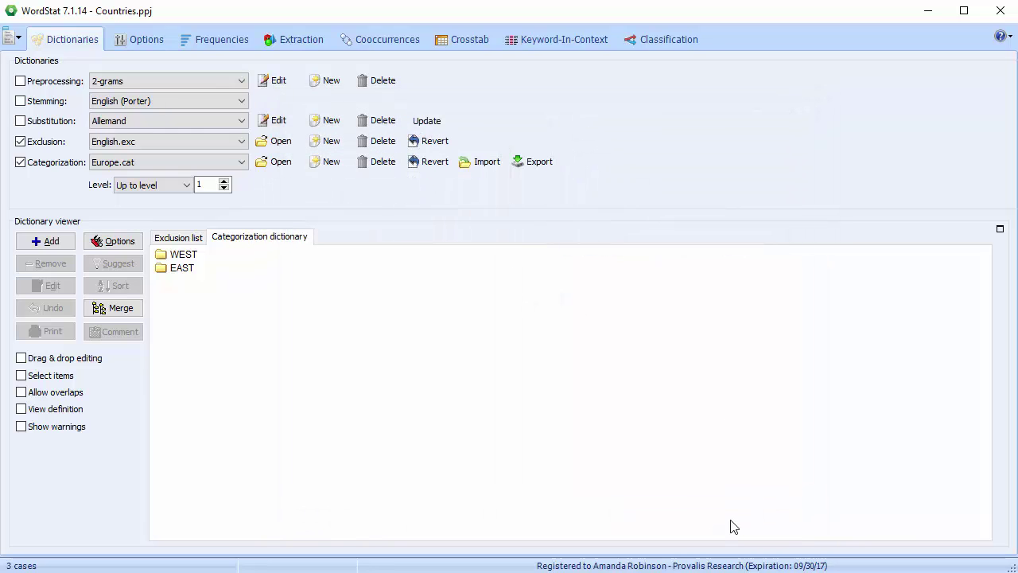
# Add LONDON, SHEFFIELD and HAMPSTEAD as words in the ENGLAND category.
pyautogui.click(57, 241)
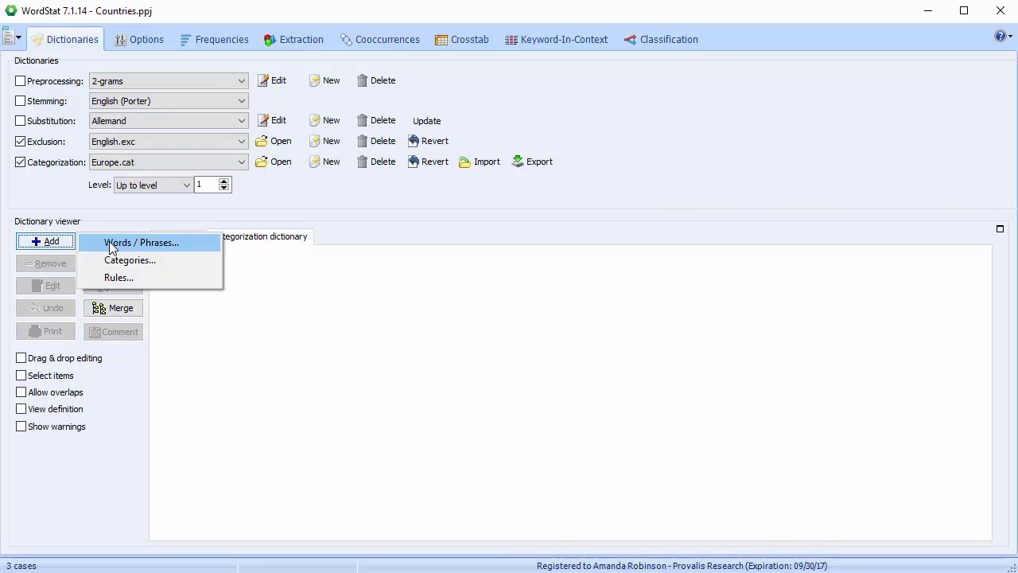
pyautogui.click(110, 247)
pyautogui.click(624, 179)
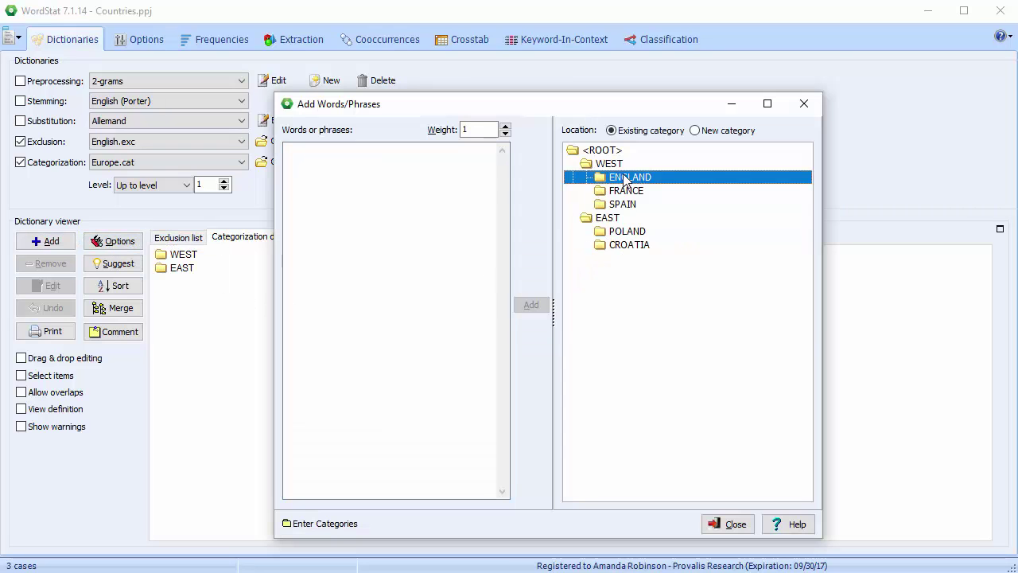
pyautogui.click(366, 174)
pyautogui.write('LO')
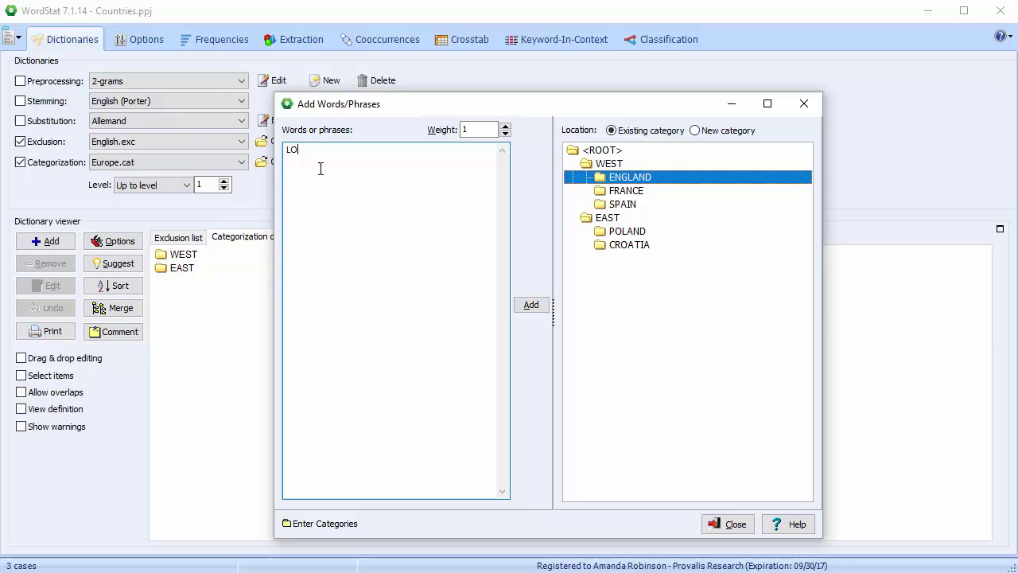
pyautogui.write('ND')
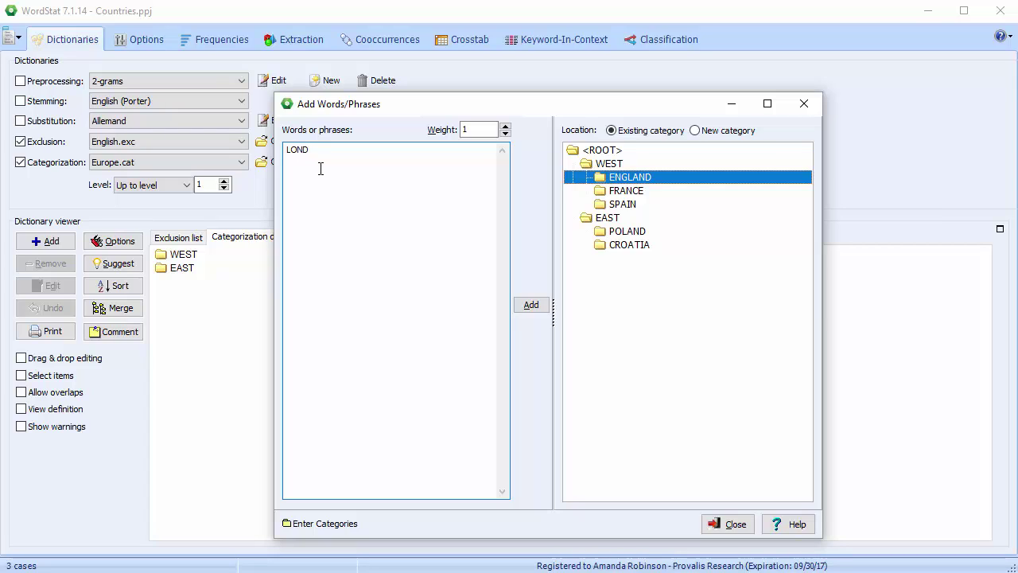
pyautogui.write('ON')
pyautogui.press('Return')
pyautogui.write('SHEFFIELD')
pyautogui.press('Return')
pyautogui.write('HAMPSTEAD')
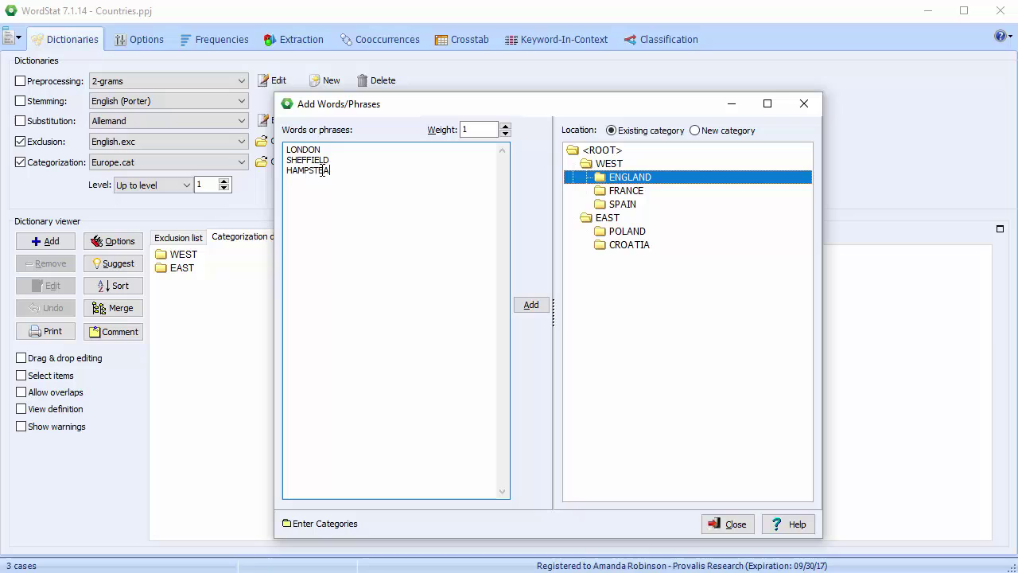
pyautogui.click(530, 306)
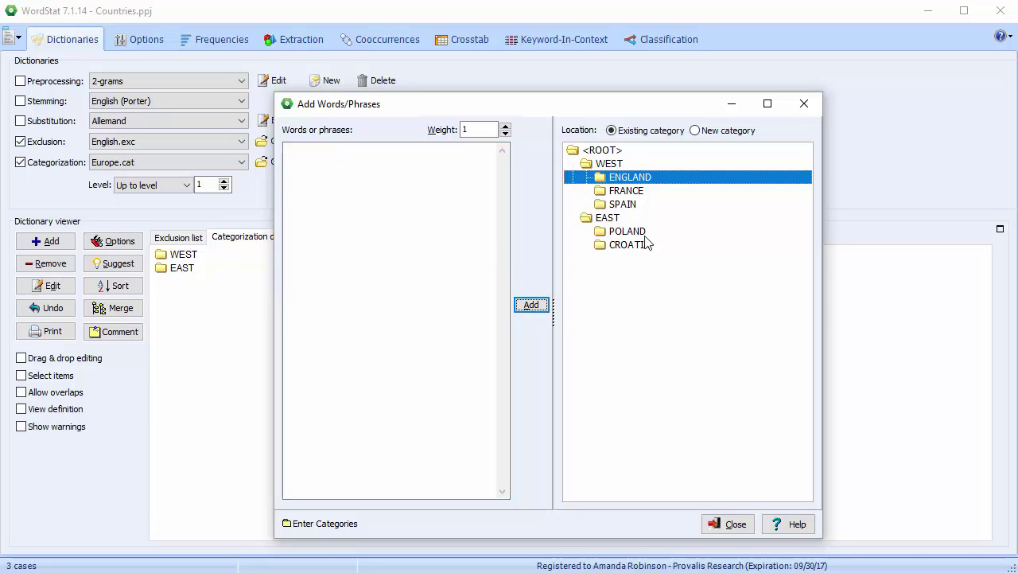
# Add PARIS, NANTES and AVIGNON as words in the FRANCE category.
pyautogui.click(618, 196)
pyautogui.click(326, 175)
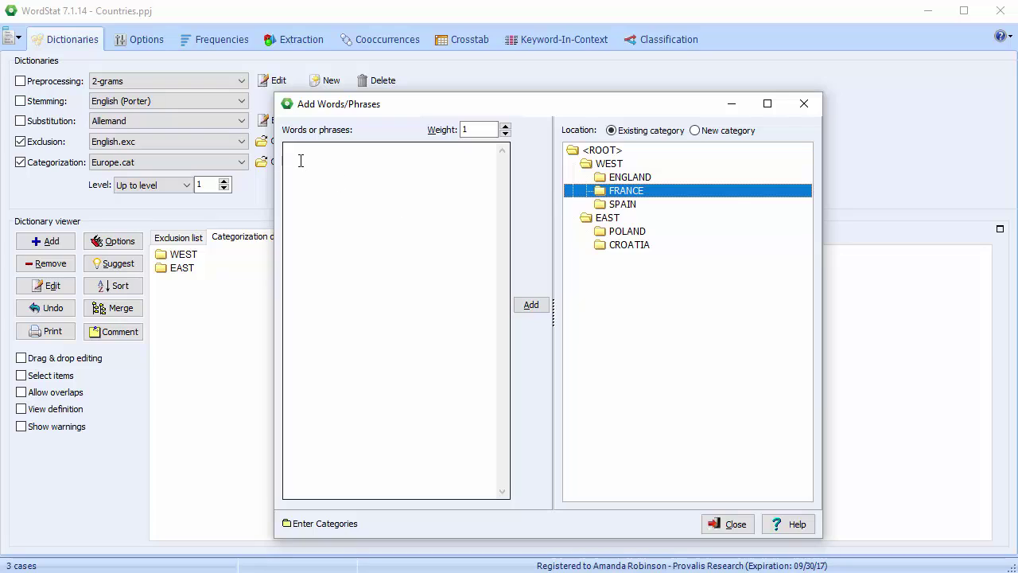
pyautogui.write('PARIS')
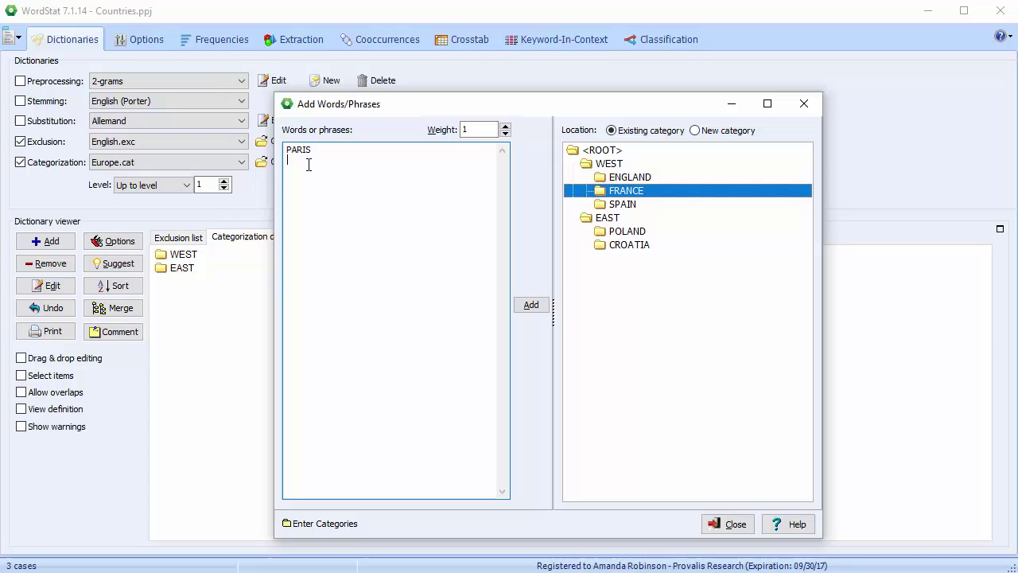
pyautogui.press('Return')
pyautogui.write('NANTES')
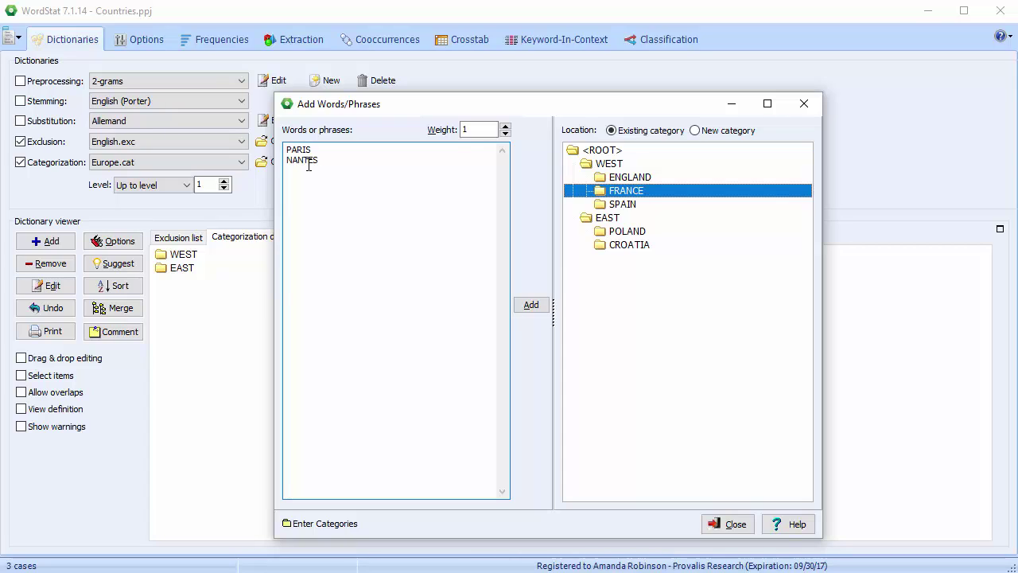
pyautogui.press('Return')
pyautogui.write('AVIGNON')
pyautogui.click(545, 308)
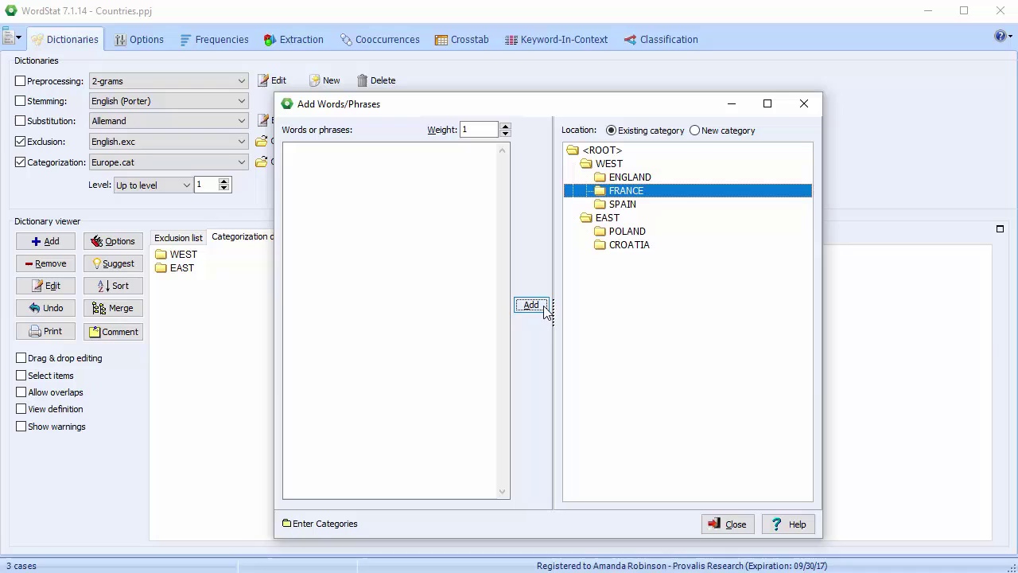
pyautogui.click(481, 129)
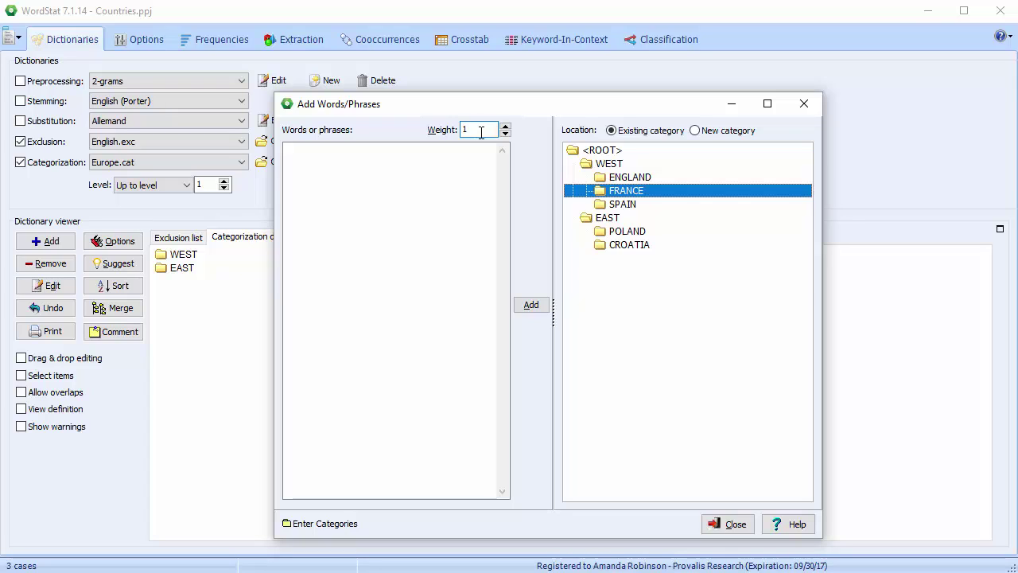
# Create a TERRITORIES category under FRANCE holding SAINT_MARTIN and REUNION.
pyautogui.click(694, 132)
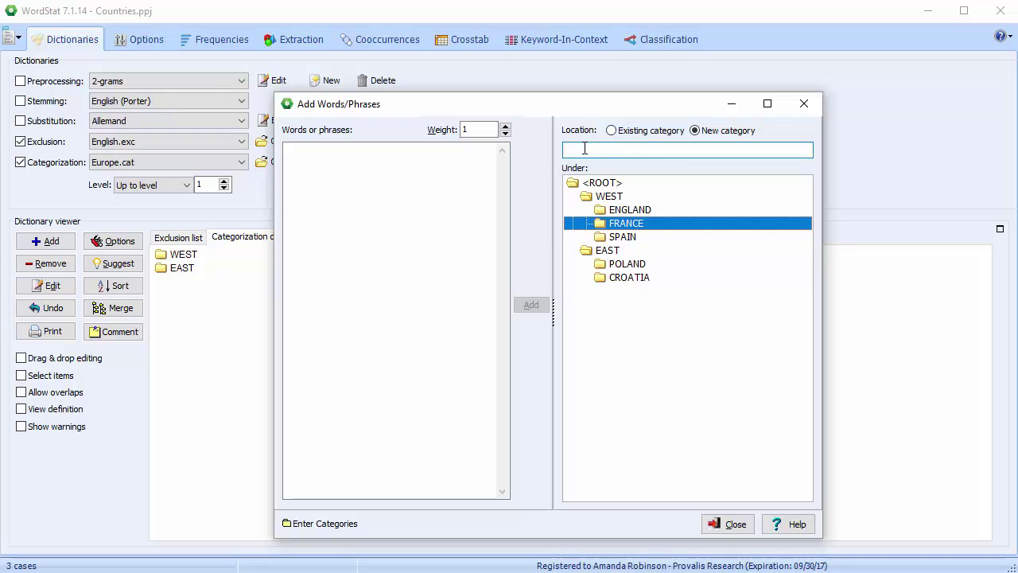
pyautogui.write('TERRITORIES')
pyautogui.click(321, 160)
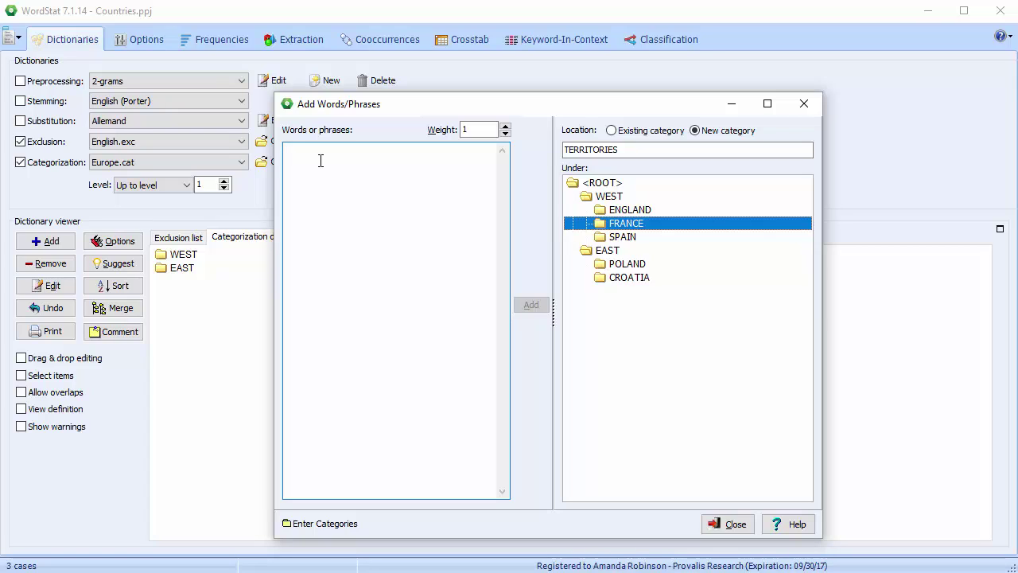
pyautogui.write('SAINT_')
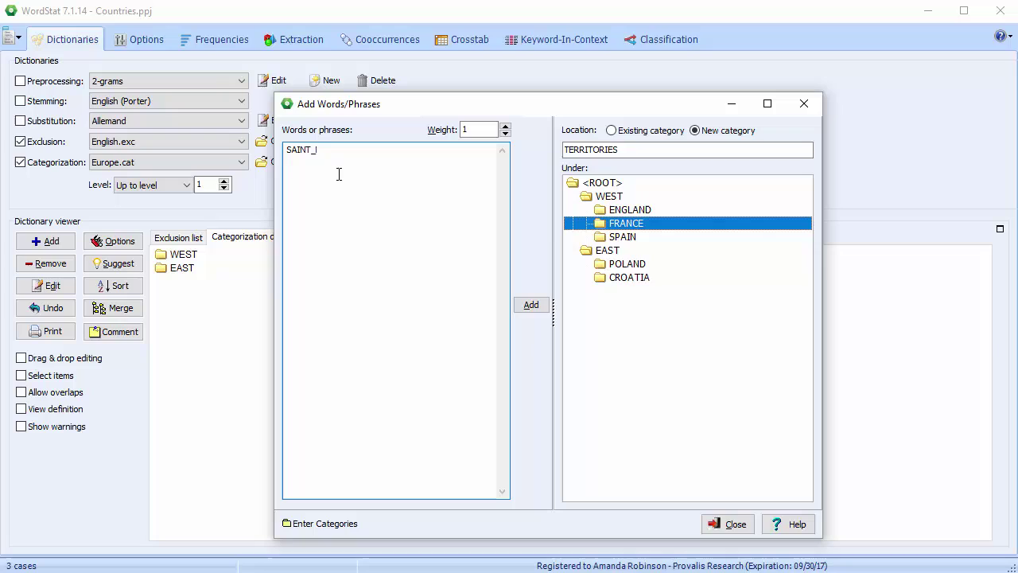
pyautogui.write('MARTIN ')
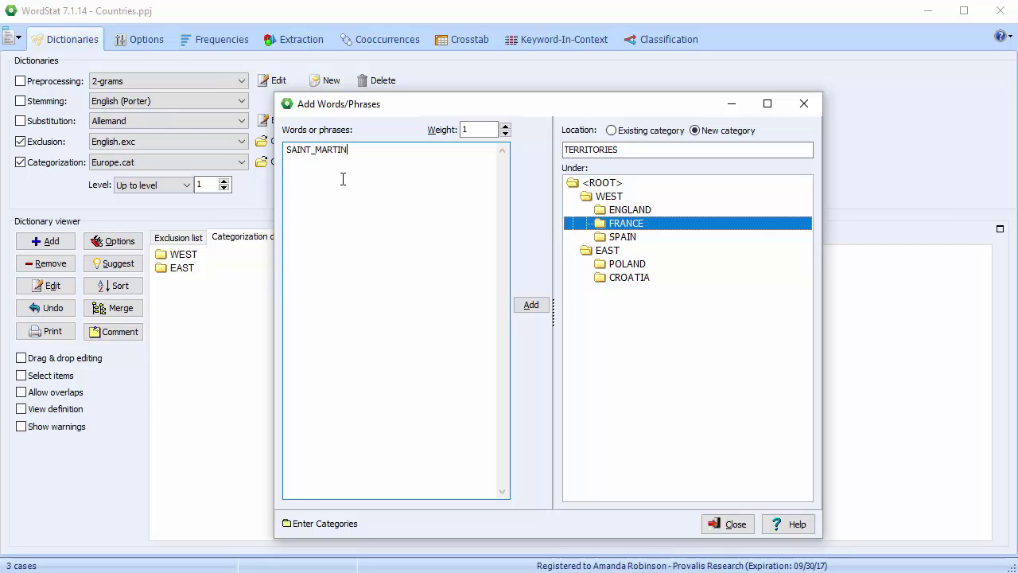
pyautogui.write('REUNION')
pyautogui.click(532, 306)
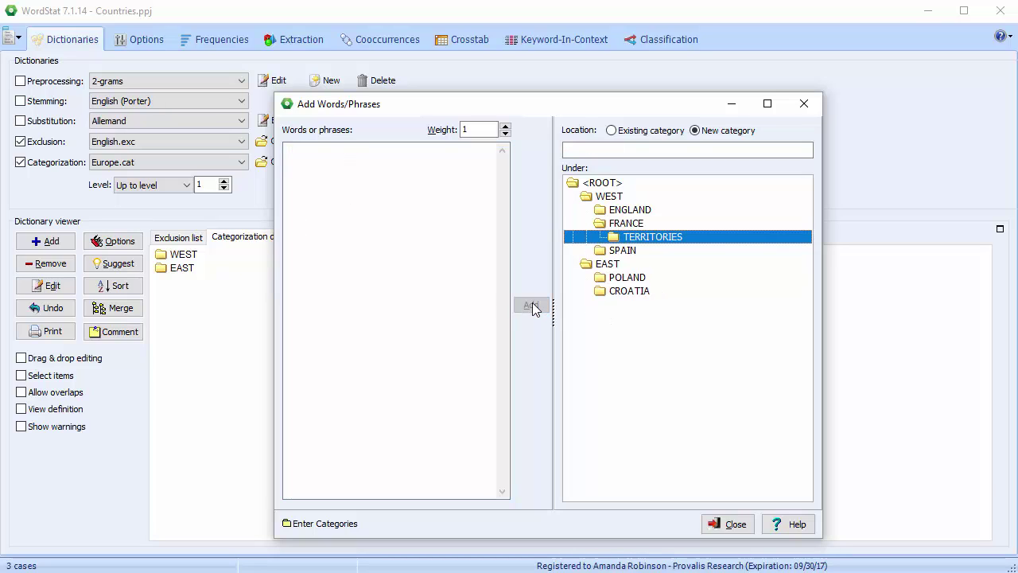
pyautogui.click(325, 525)
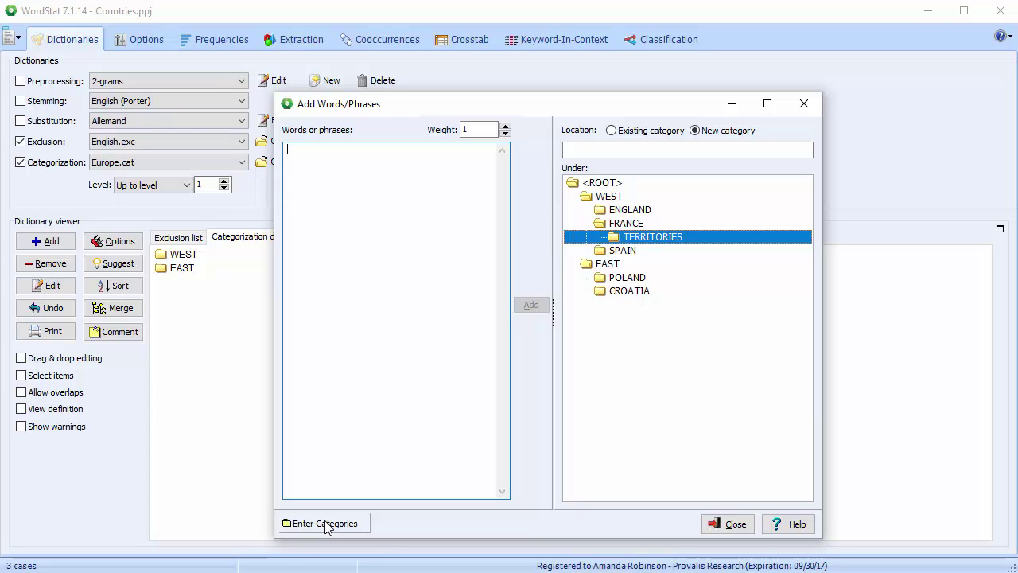
# Expand the full category tree and remove SHEFFIELD from ENGLAND.
pyautogui.click(726, 530)
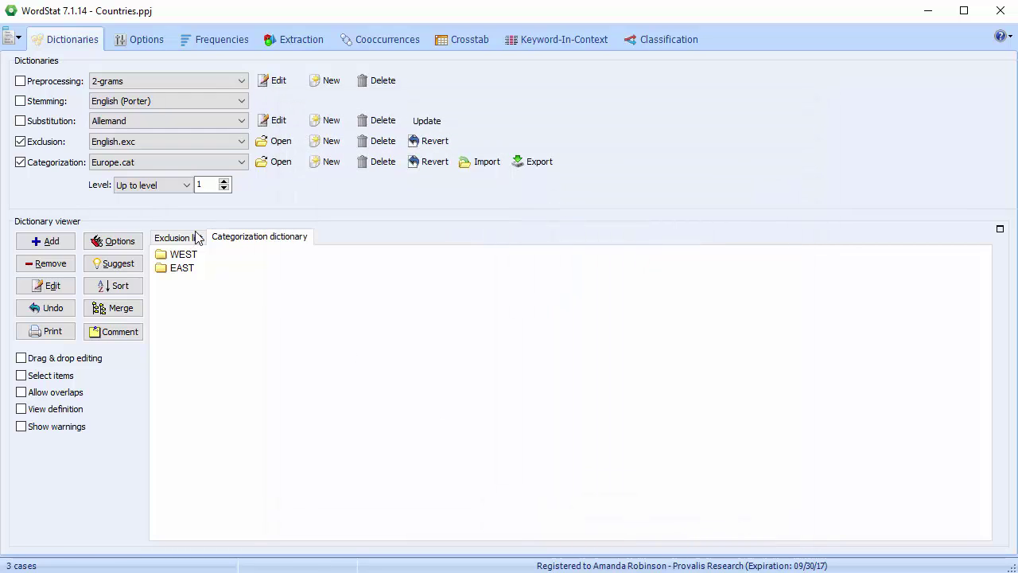
pyautogui.doubleClick(187, 255)
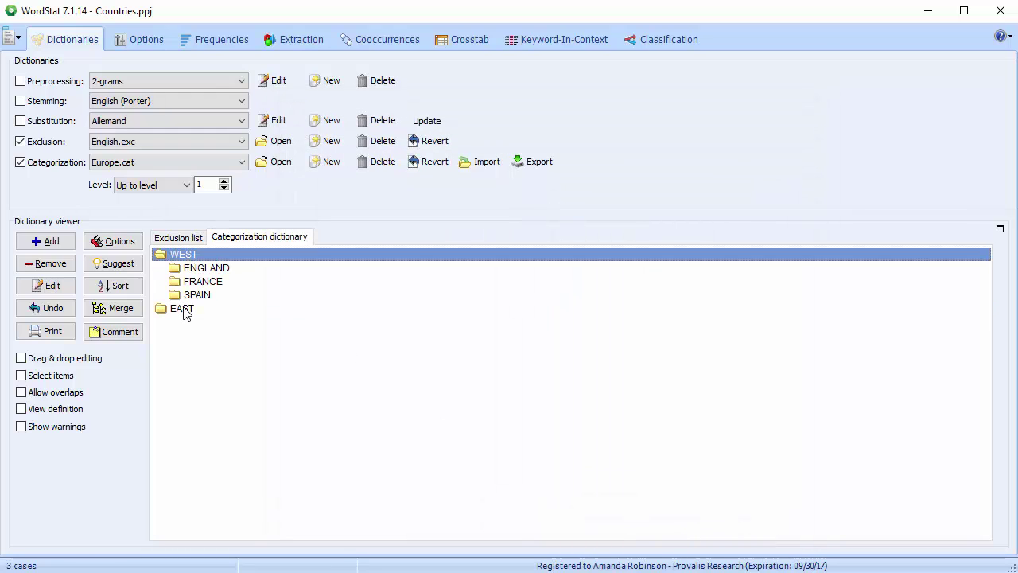
pyautogui.doubleClick(188, 310)
pyautogui.doubleClick(206, 270)
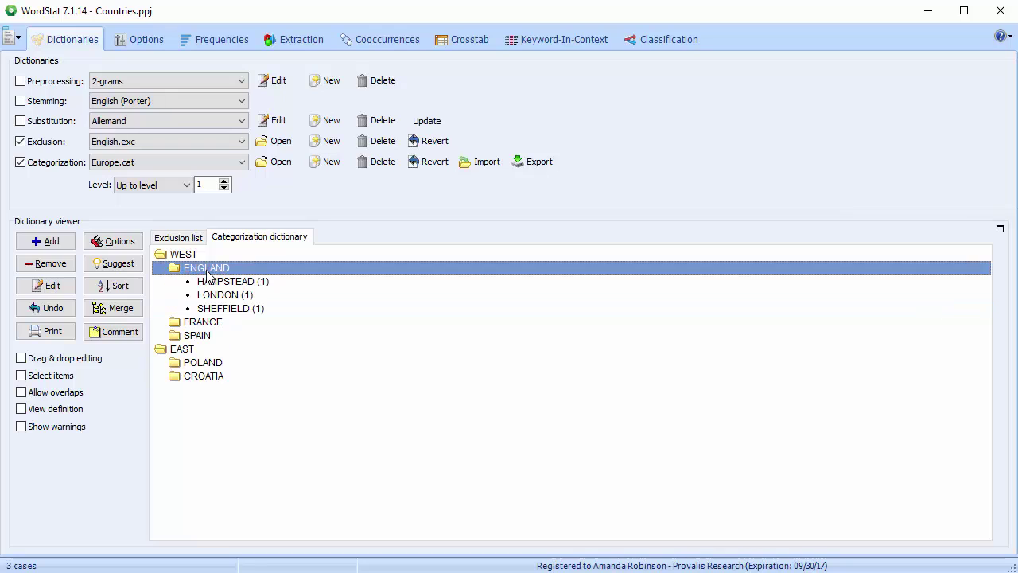
pyautogui.doubleClick(223, 322)
pyautogui.doubleClick(227, 377)
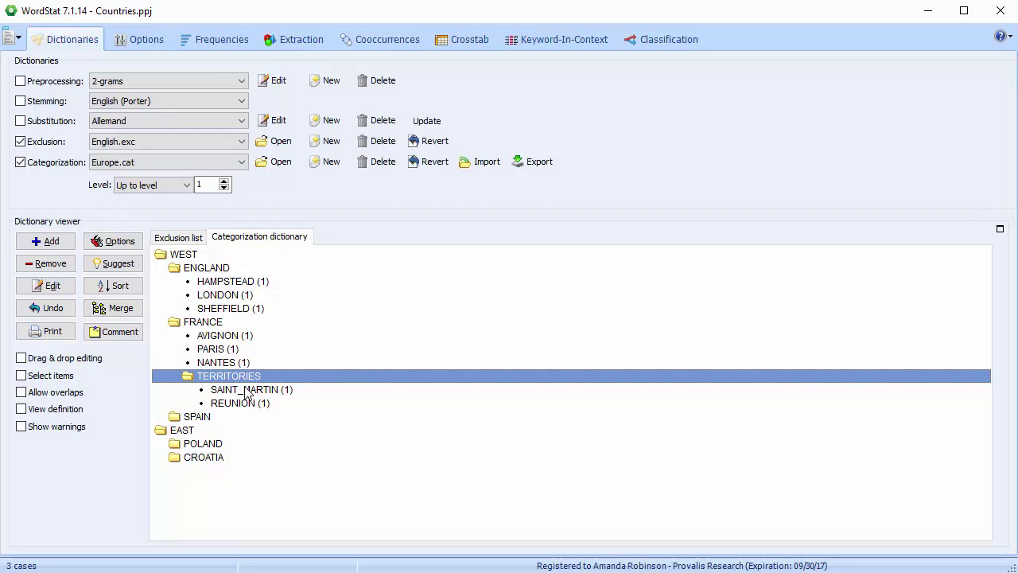
pyautogui.click(238, 308)
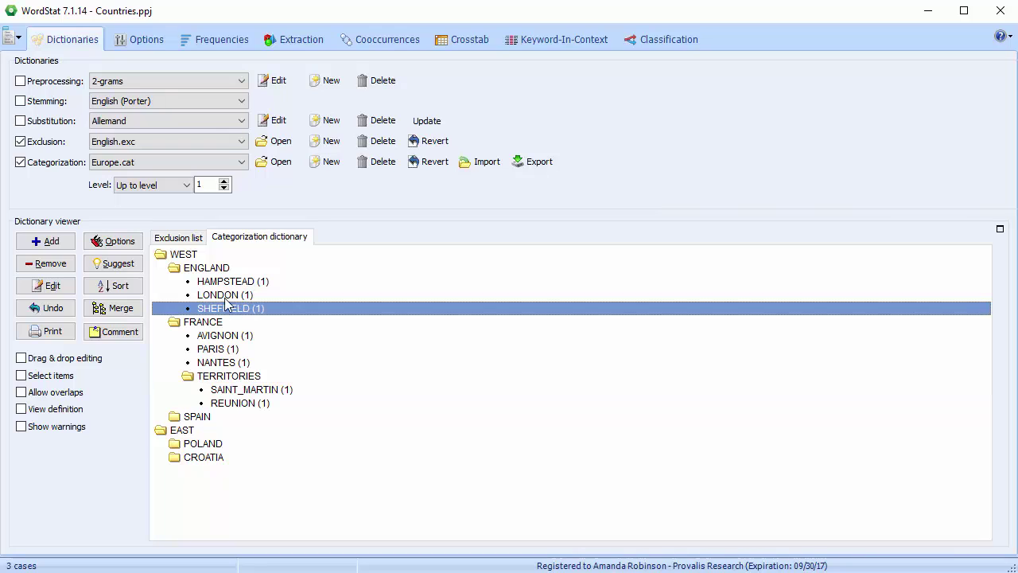
pyautogui.click(59, 266)
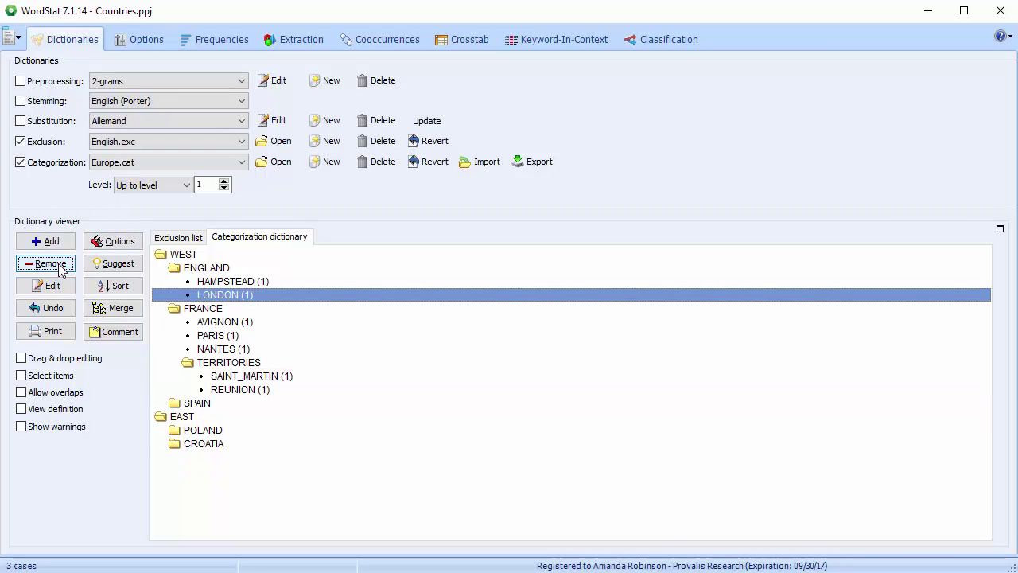
# Rename the LONDON keyword to CITY_OF_LONDON.
pyautogui.click(59, 288)
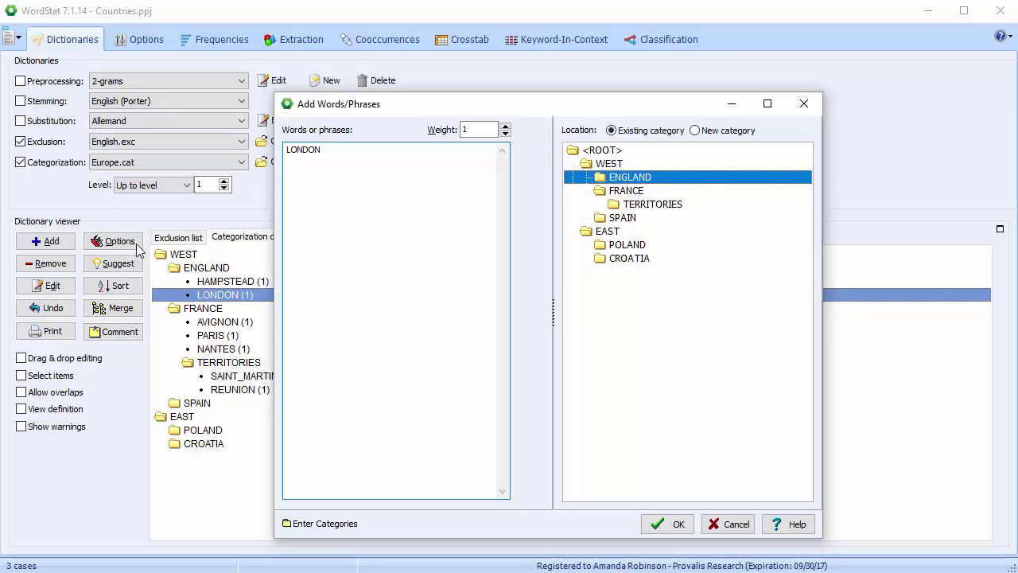
pyautogui.click(287, 152)
pyautogui.write('CITY_OF_')
pyautogui.click(675, 525)
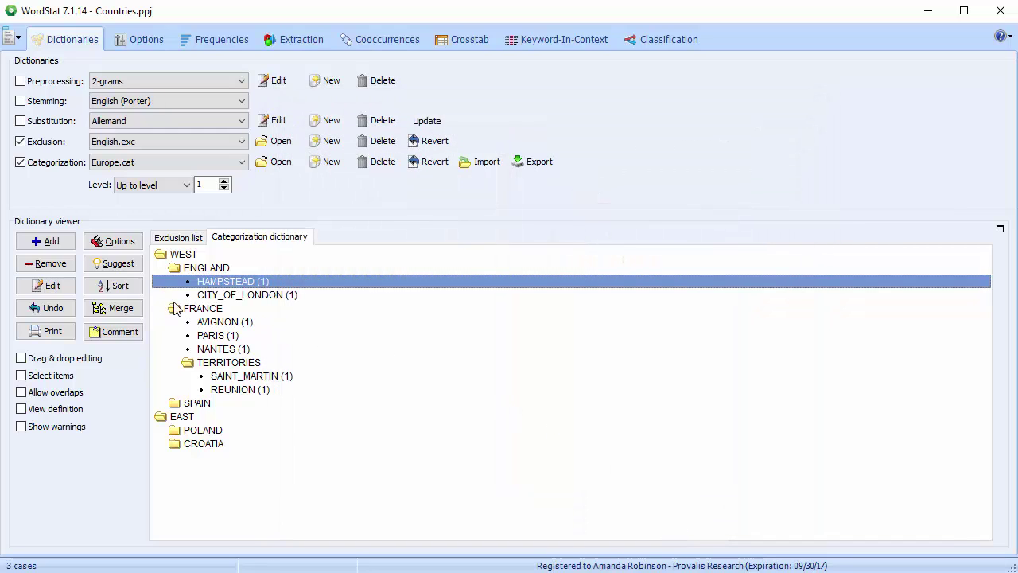
# Undo the CITY_OF_LONDON rename back to LONDON, then bring up the print dialog.
pyautogui.click(52, 309)
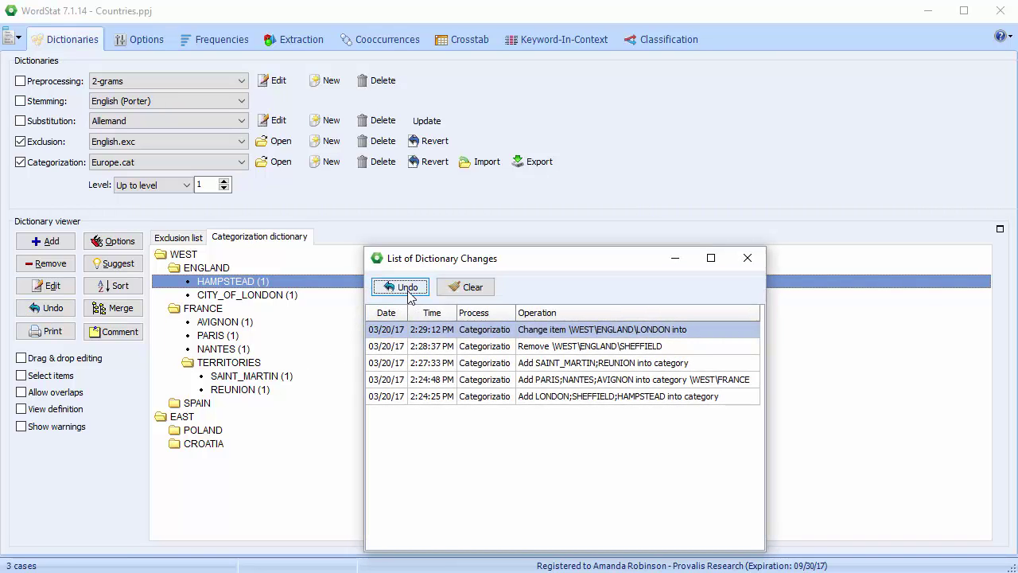
pyautogui.click(403, 288)
pyautogui.click(748, 260)
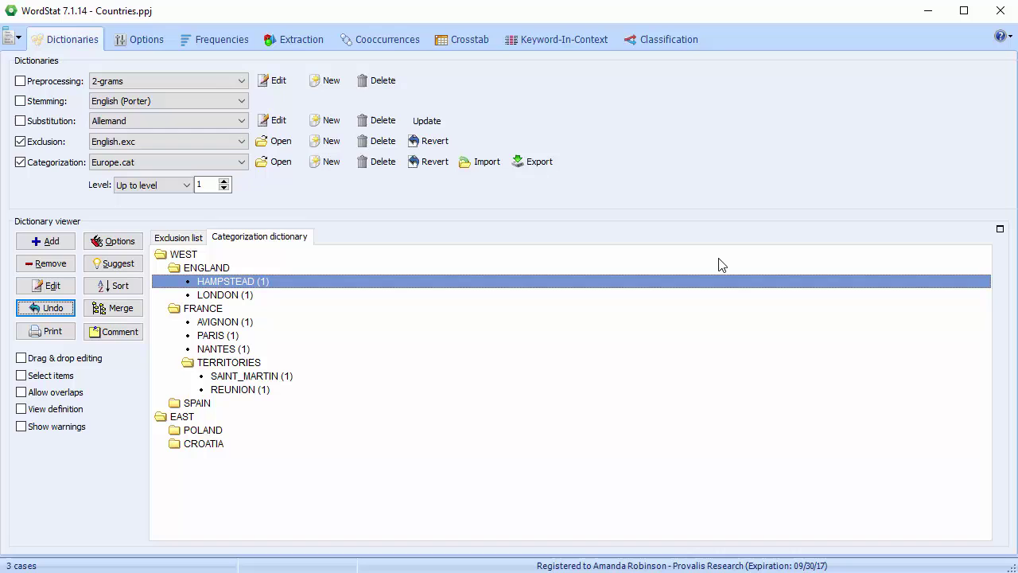
pyautogui.click(39, 332)
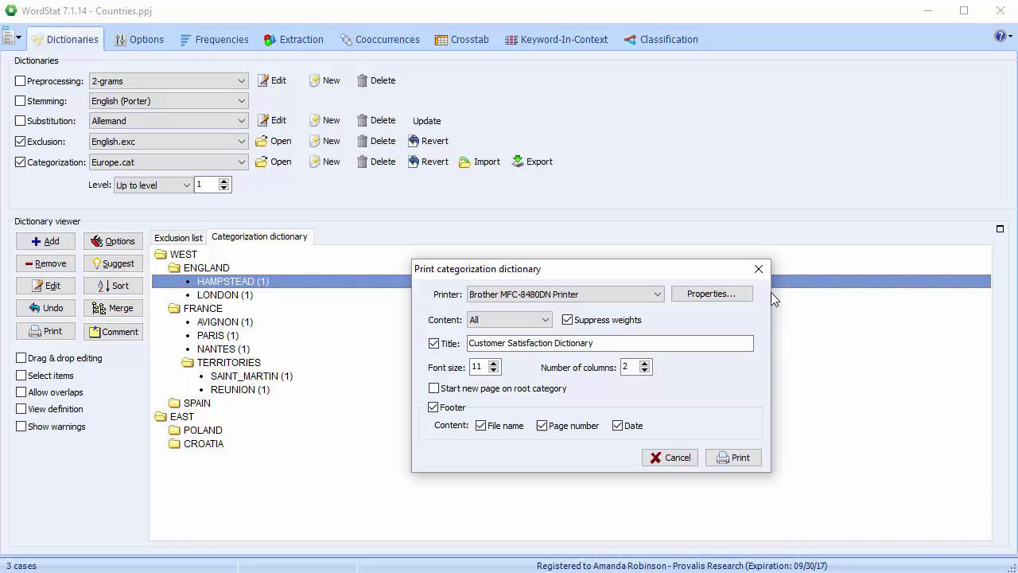
# Cancel printing and open the dictionary Information window.
pyautogui.click(758, 274)
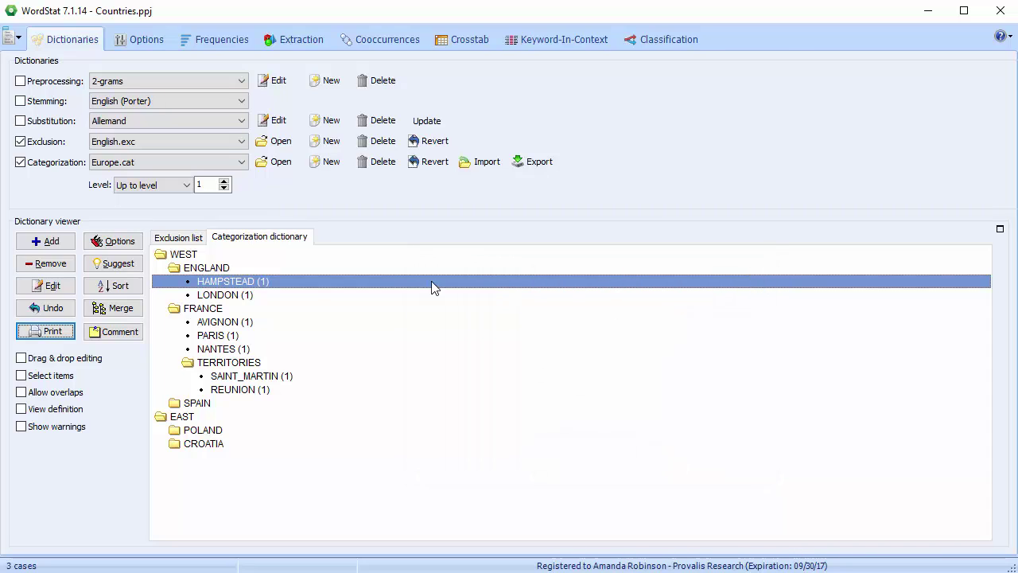
pyautogui.click(119, 242)
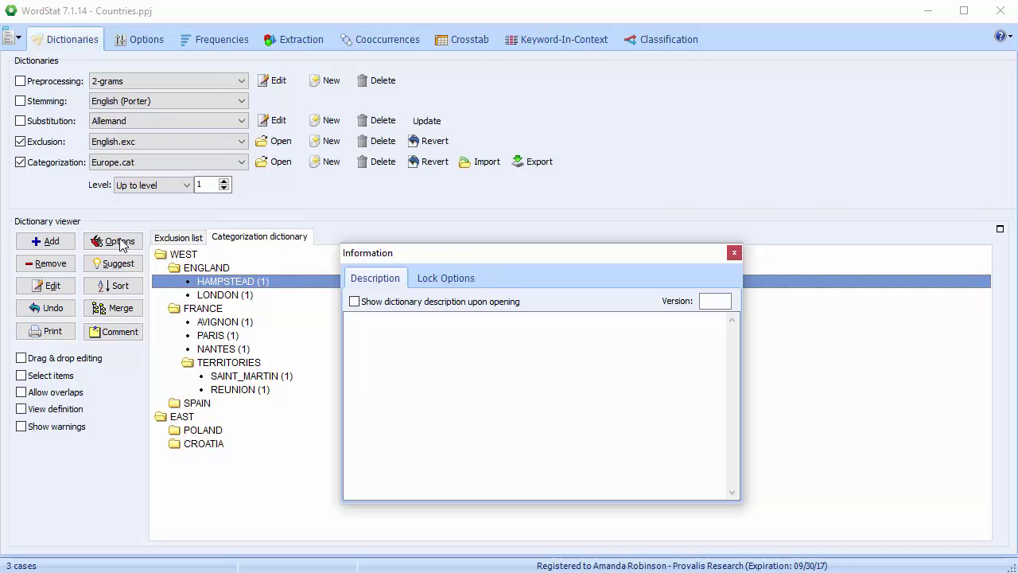
# Set the description to 'European cities', show it on opening, and close Information.
pyautogui.click(426, 334)
pyautogui.write('Europe')
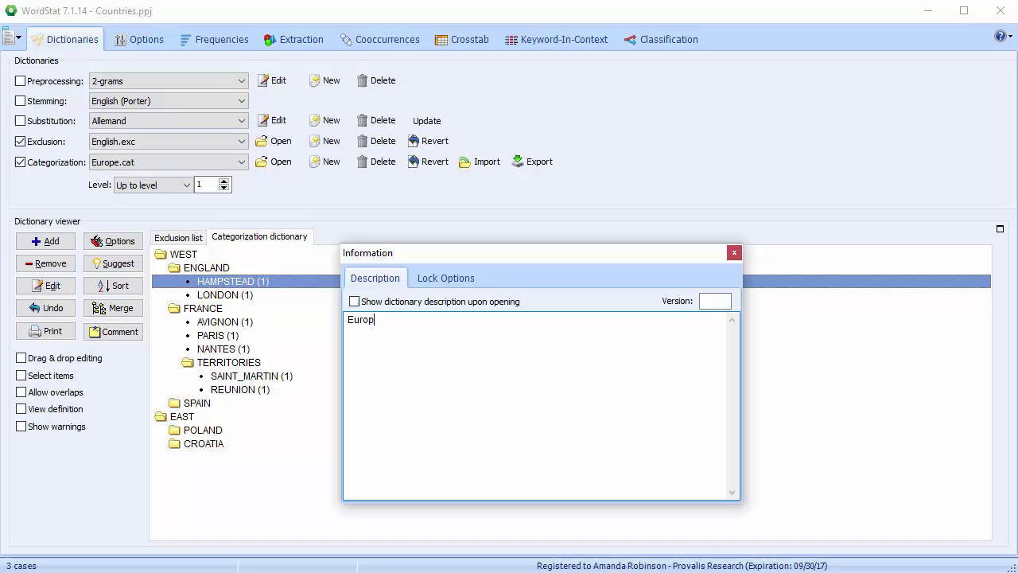
pyautogui.write('an cities')
pyautogui.click(355, 303)
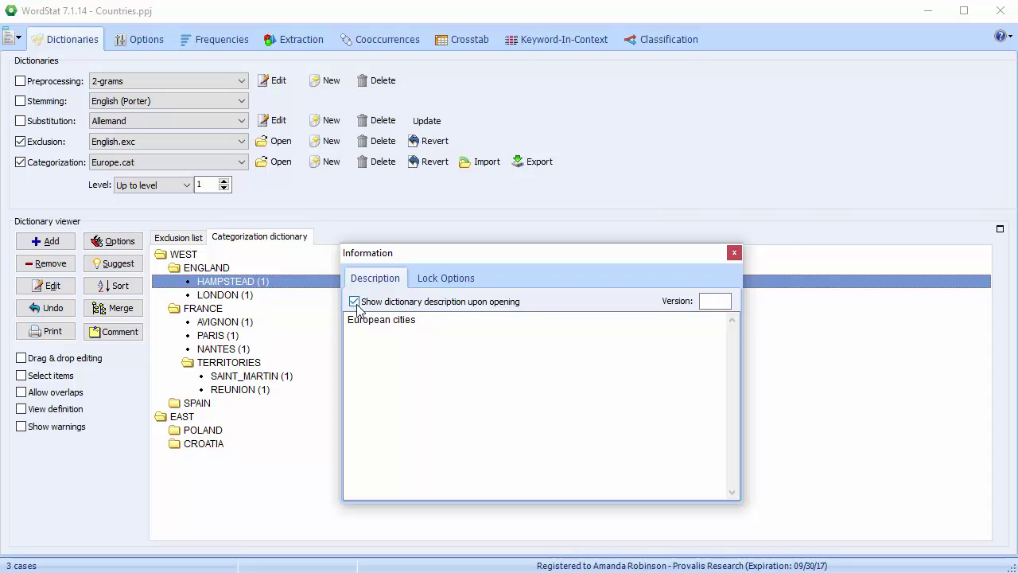
pyautogui.click(437, 288)
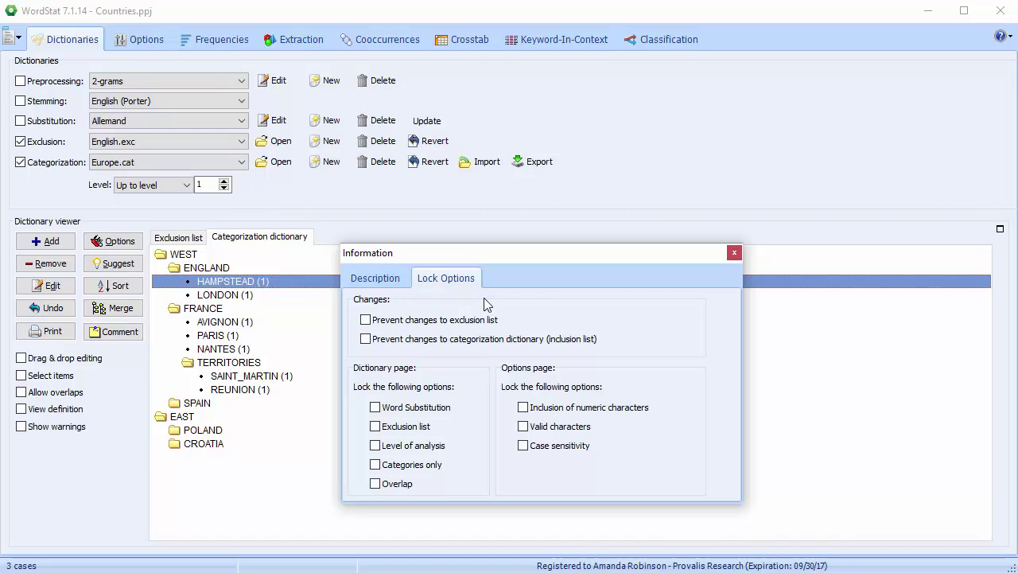
pyautogui.click(735, 253)
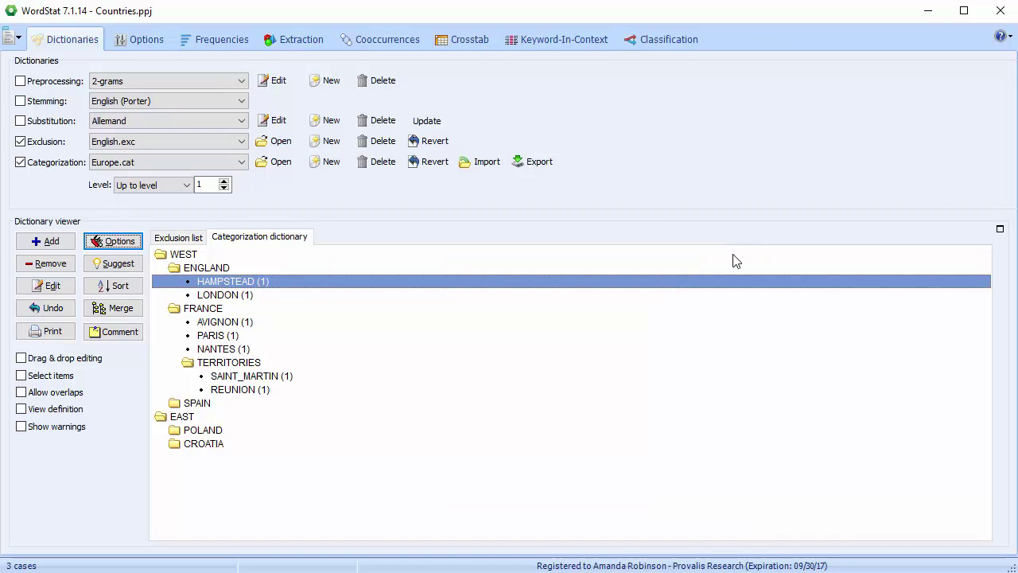
pyautogui.click(112, 264)
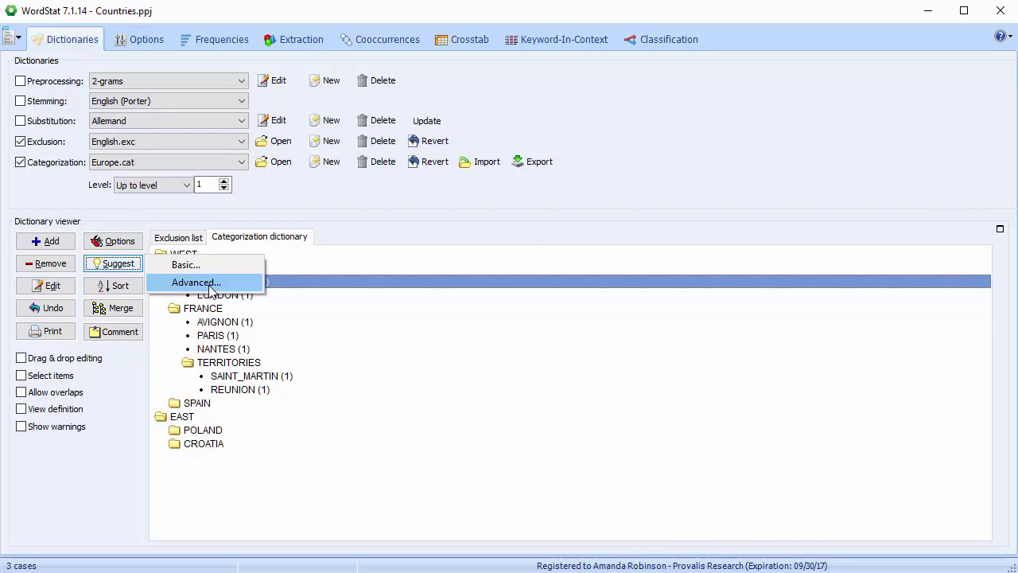
pyautogui.click(136, 289)
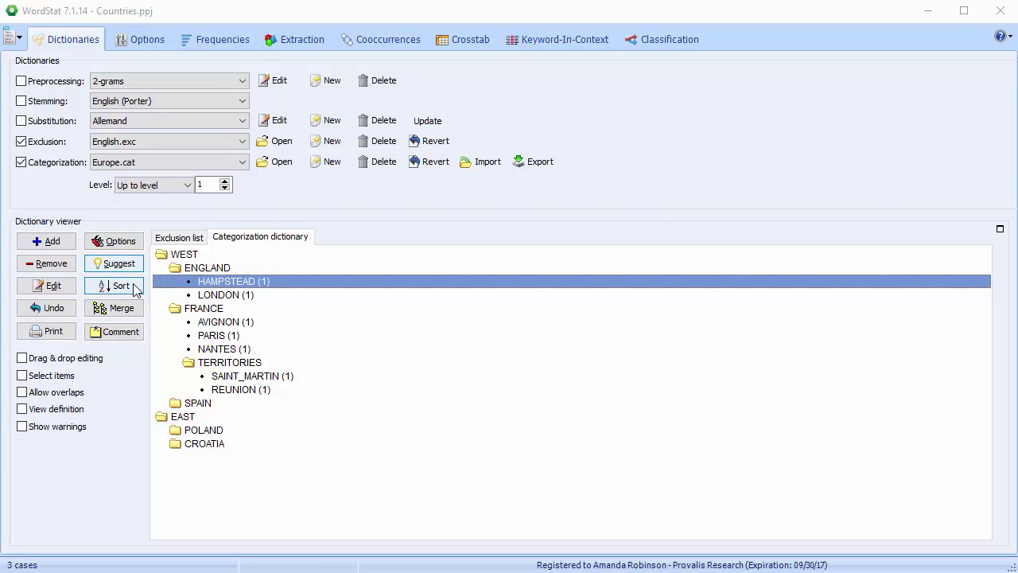
# Sort keywords alphabetically within categories, leaving category order unchanged.
pyautogui.click(135, 289)
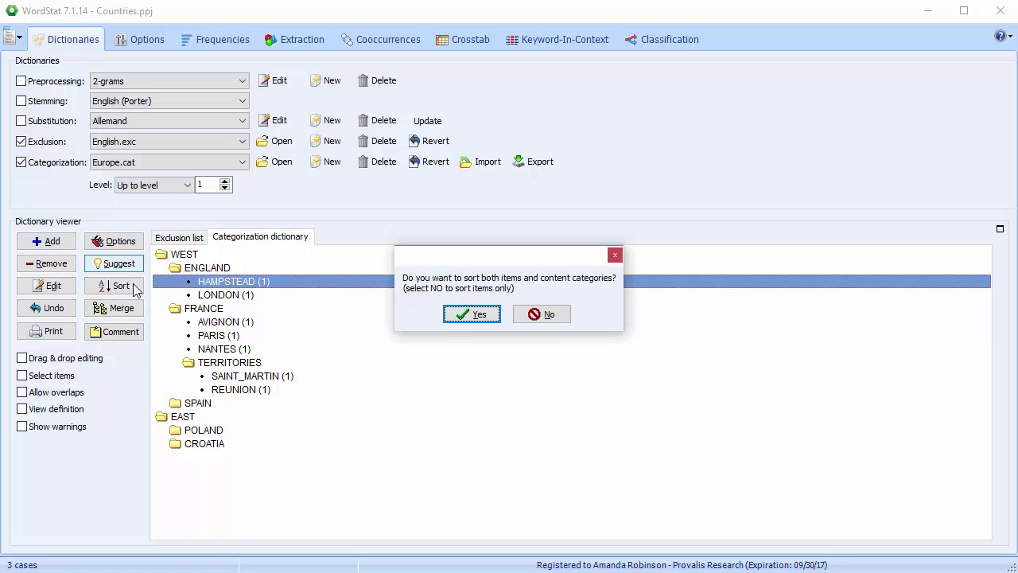
pyautogui.click(549, 315)
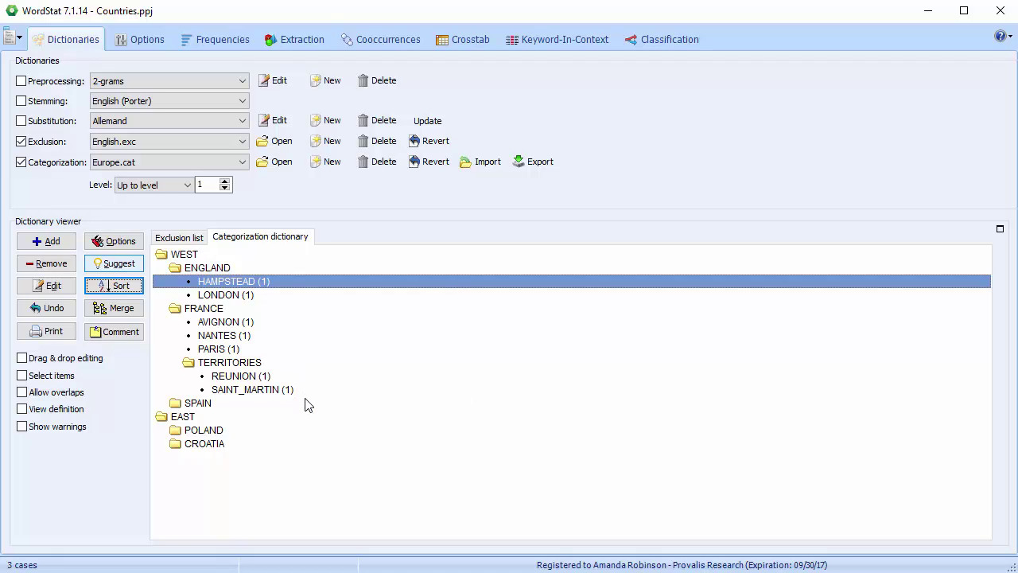
# Choose Countries.cat as the dictionary to merge into Europe.cat.
pyautogui.click(112, 310)
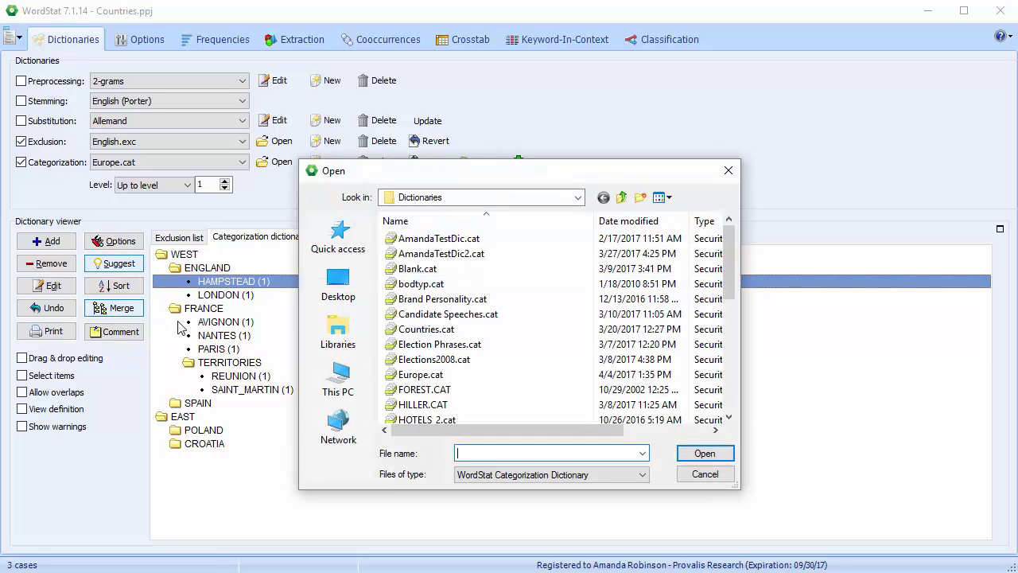
pyautogui.click(414, 330)
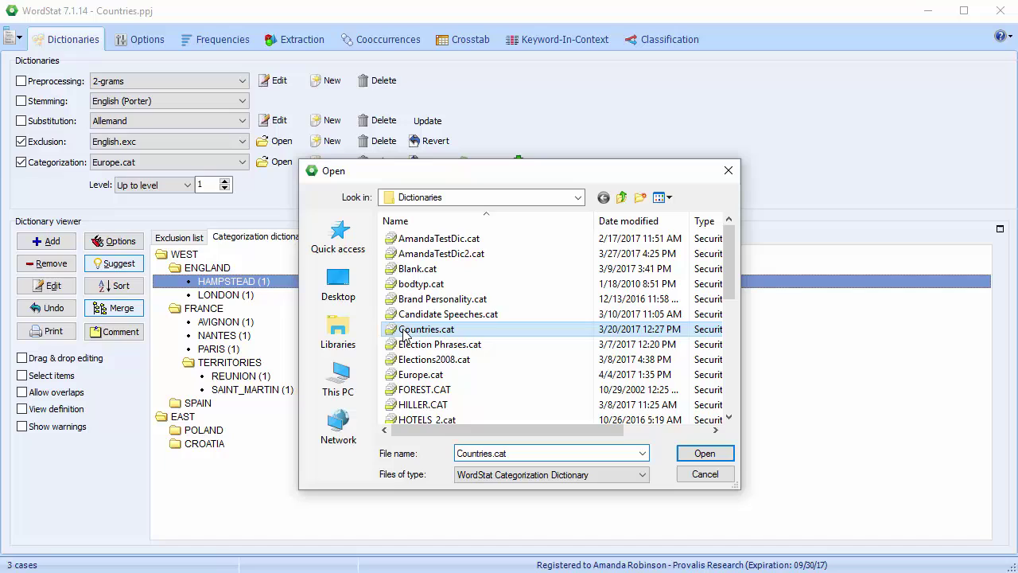
pyautogui.click(706, 454)
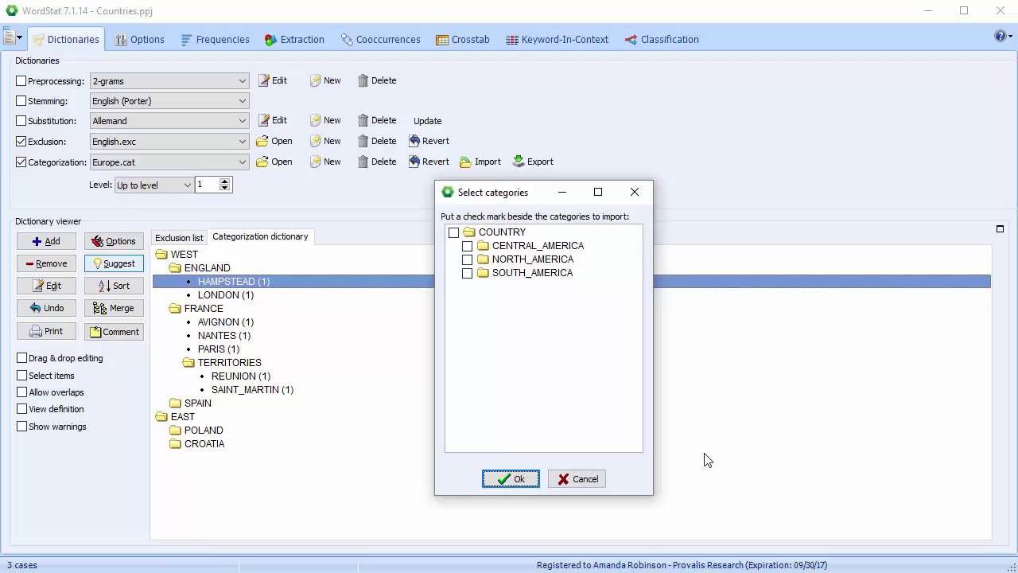
# Import the checked CENTRAL_AMERICA, NORTH_AMERICA and SOUTH_AMERICA categories, adding 15 items.
pyautogui.click(467, 246)
pyautogui.click(467, 259)
pyautogui.rightClick(470, 328)
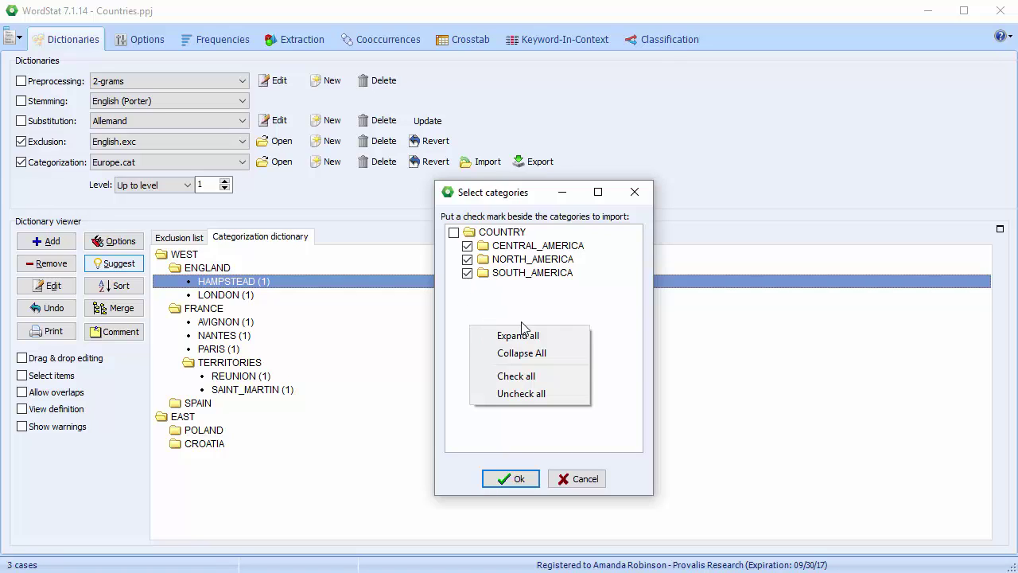
pyautogui.click(605, 372)
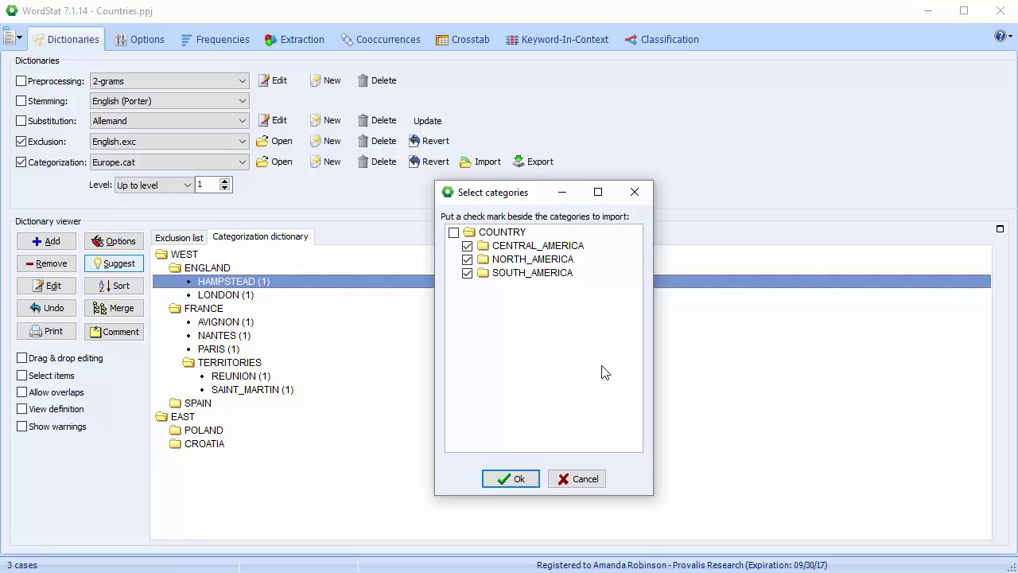
pyautogui.click(511, 478)
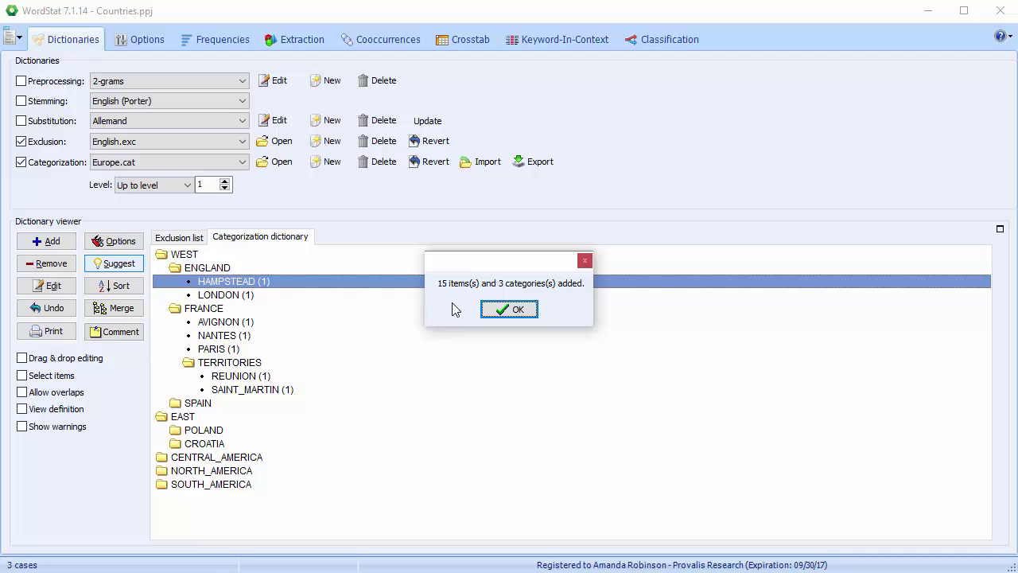
pyautogui.click(517, 316)
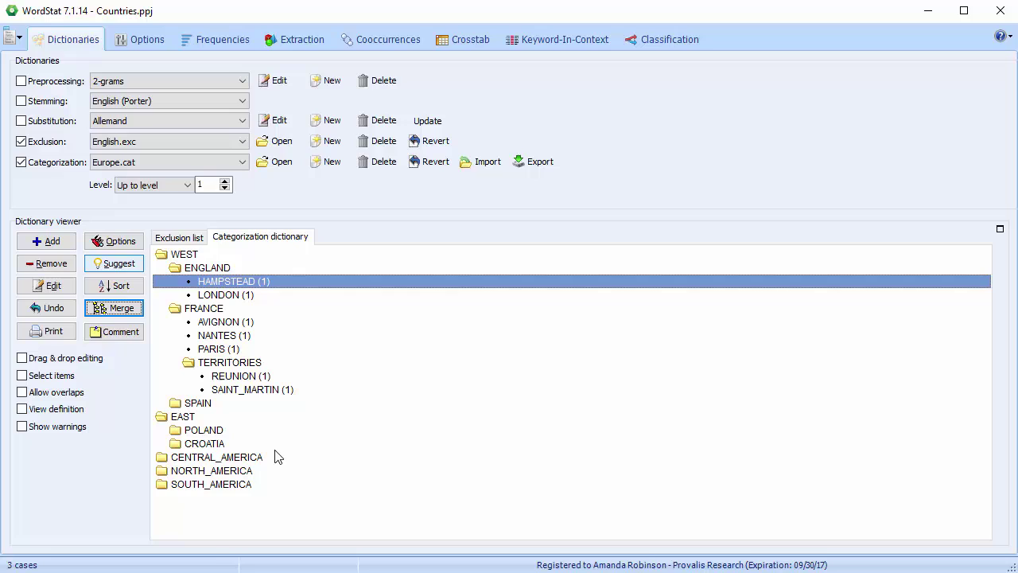
pyautogui.click(249, 459)
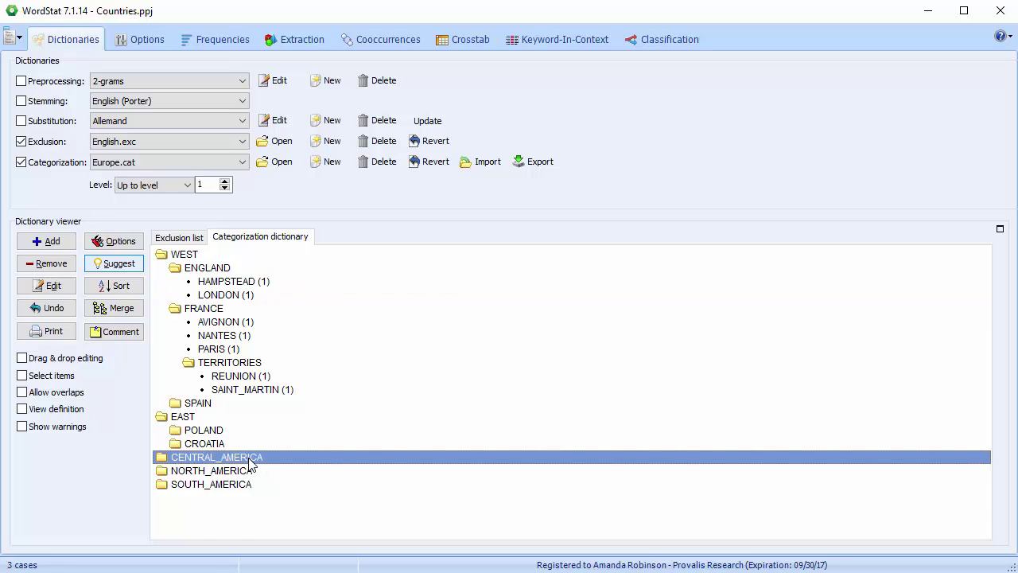
# Comment HAMPSTEAD with 'Also known as Hampstead Village', tagged Need review.
pyautogui.click(249, 461)
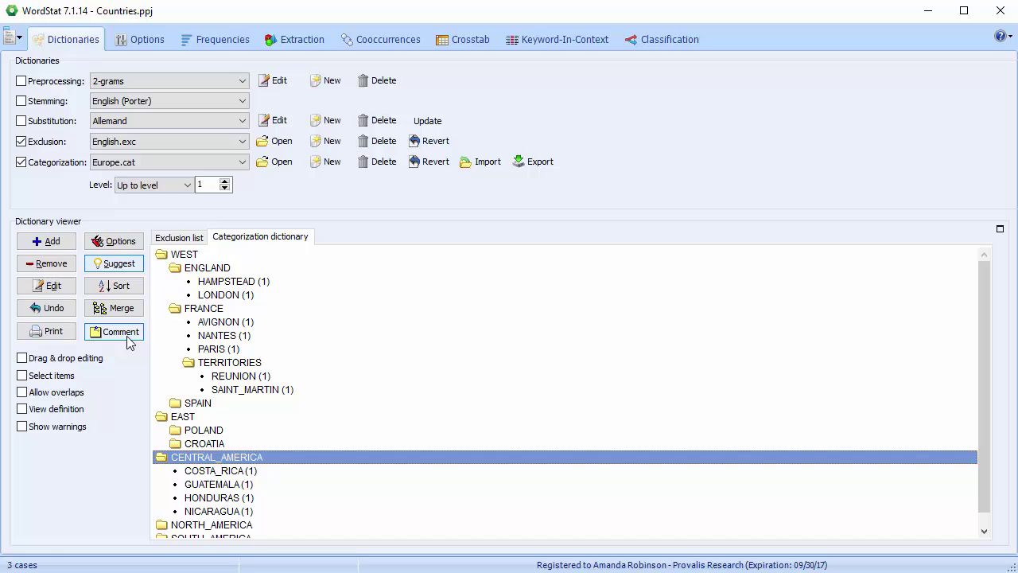
pyautogui.click(249, 286)
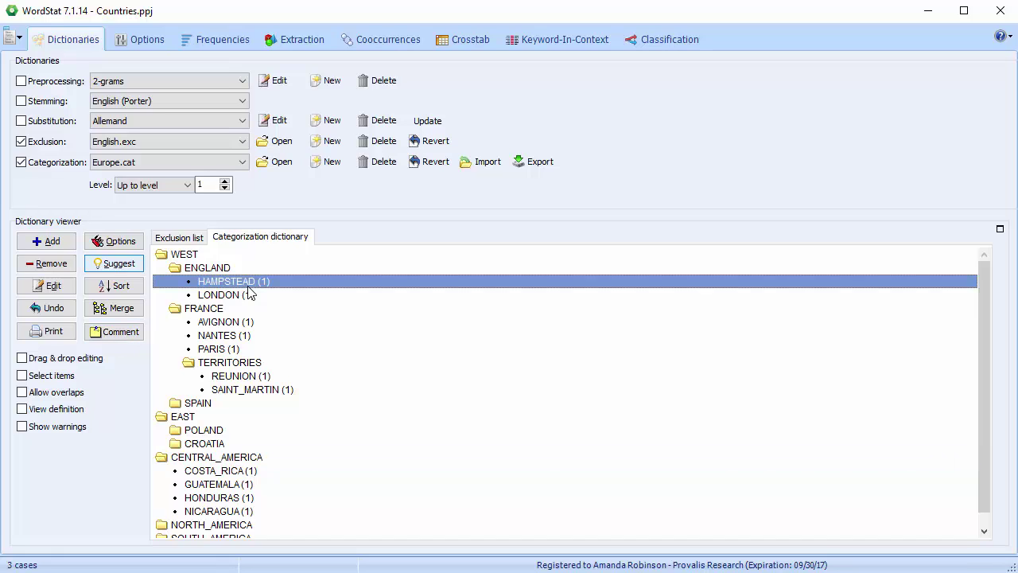
pyautogui.click(132, 337)
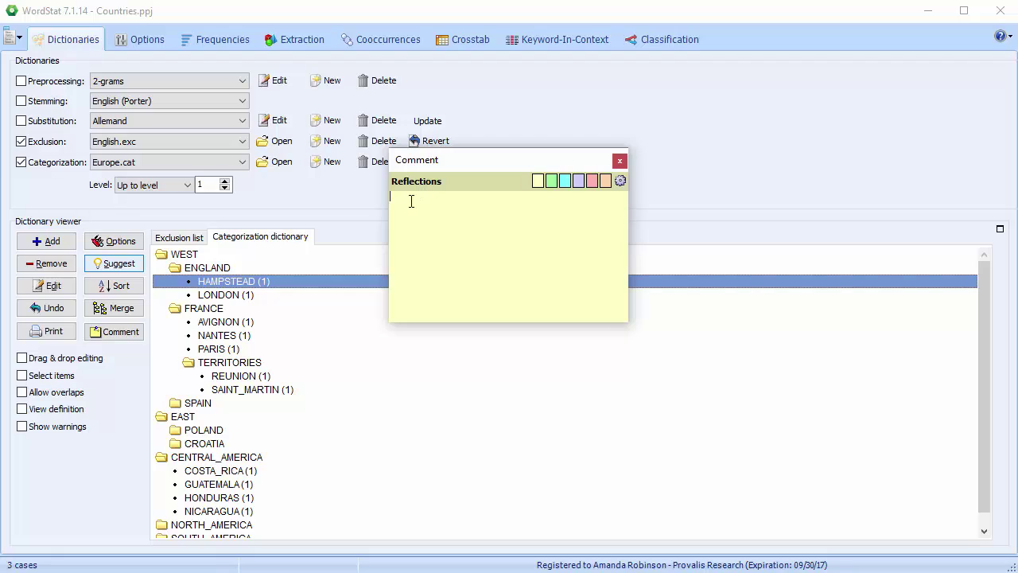
pyautogui.write('Also known as Hampstead Village')
pyautogui.click(578, 181)
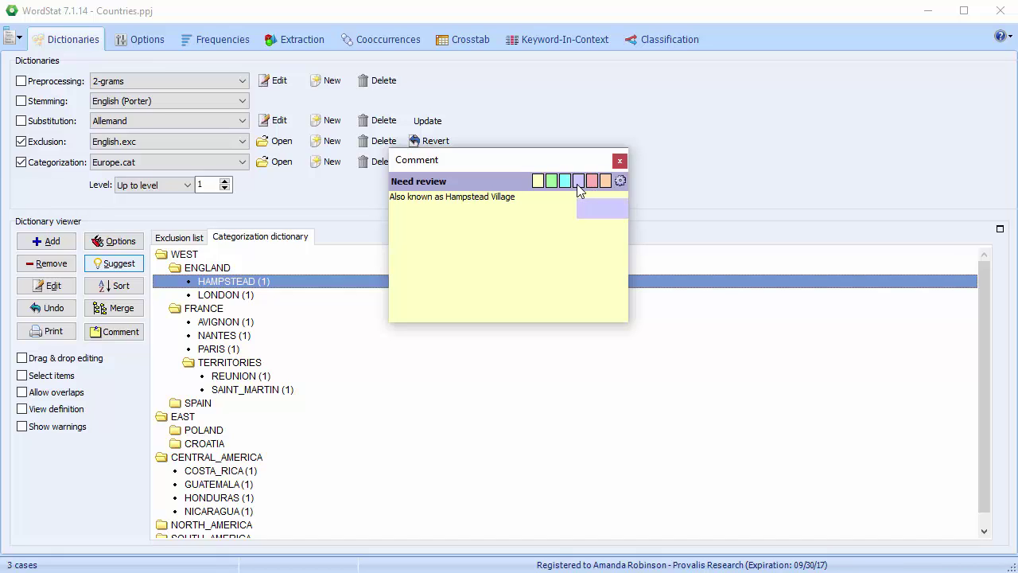
pyautogui.click(620, 161)
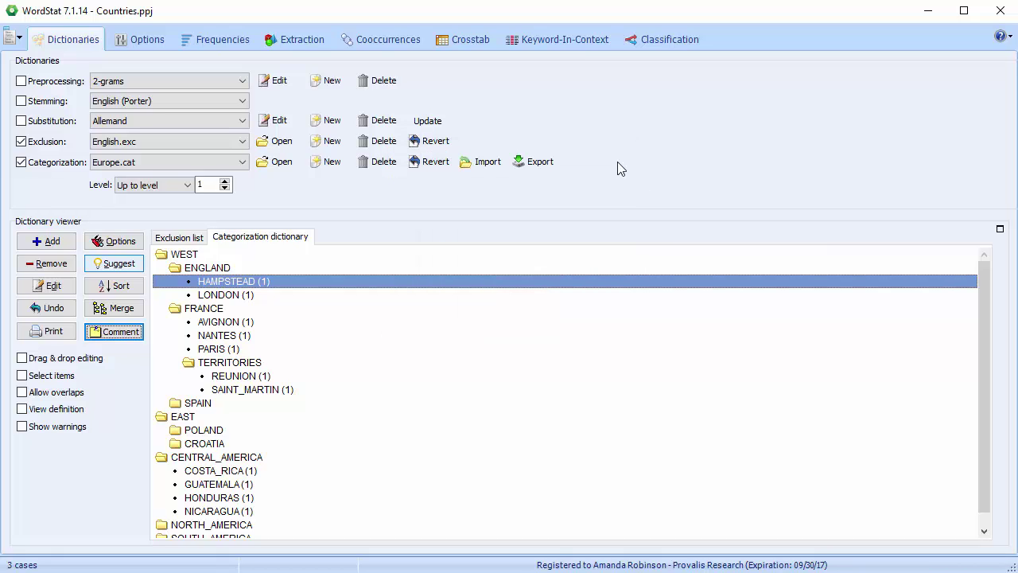
pyautogui.click(263, 302)
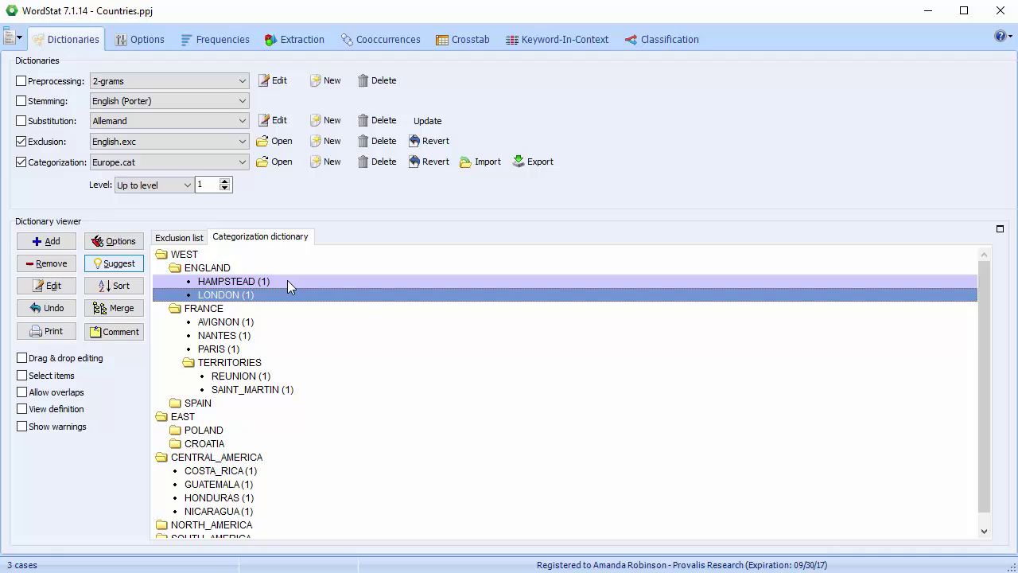
# Enable drag & drop editing and move AVIGNON and TERRITORIES from FRANCE into ENGLAND.
pyautogui.click(22, 358)
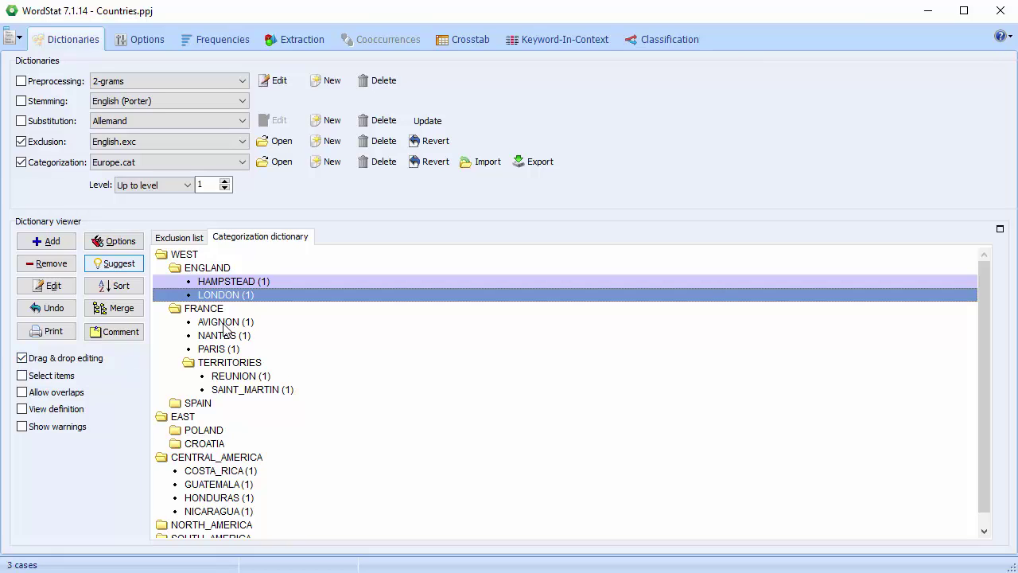
pyautogui.moveTo(225, 328); pyautogui.dragTo(217, 273)
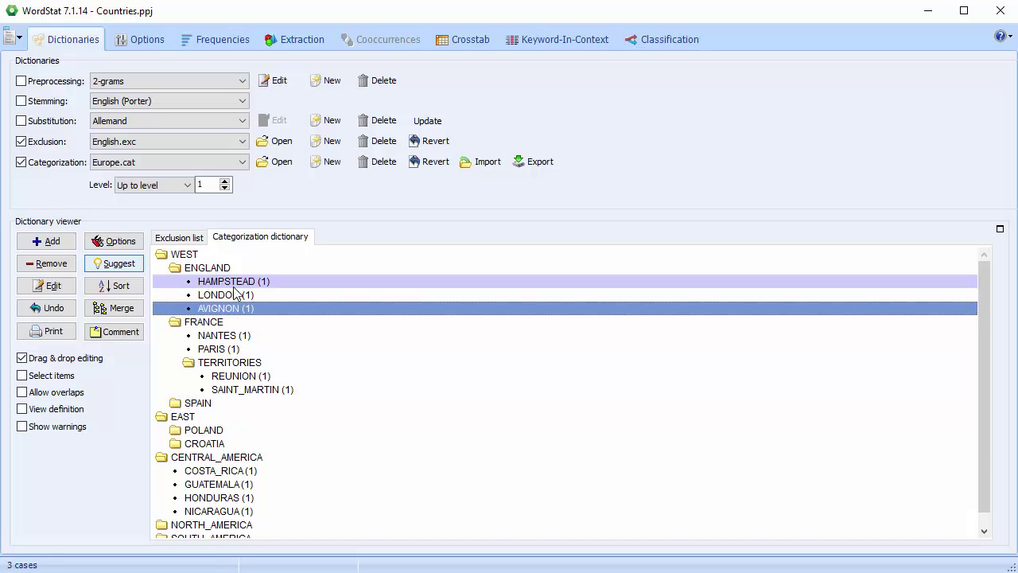
pyautogui.click(220, 365)
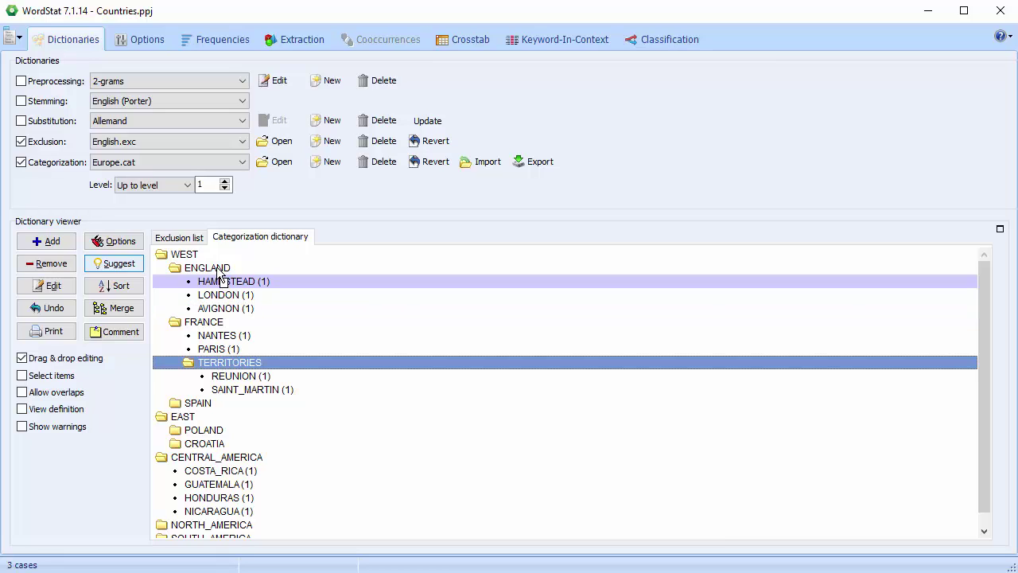
pyautogui.moveTo(219, 270); pyautogui.dragTo(219, 270)
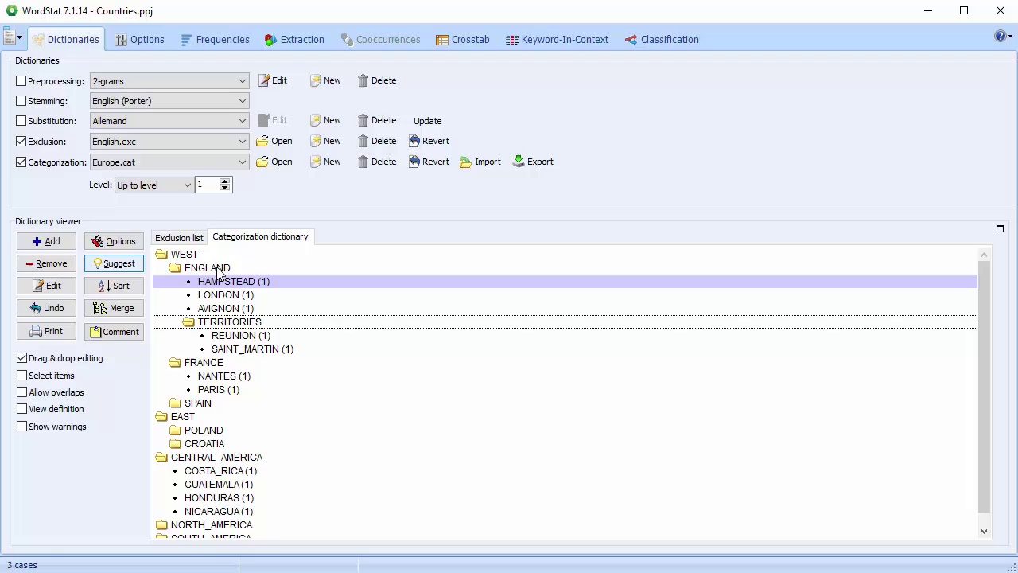
pyautogui.click(21, 375)
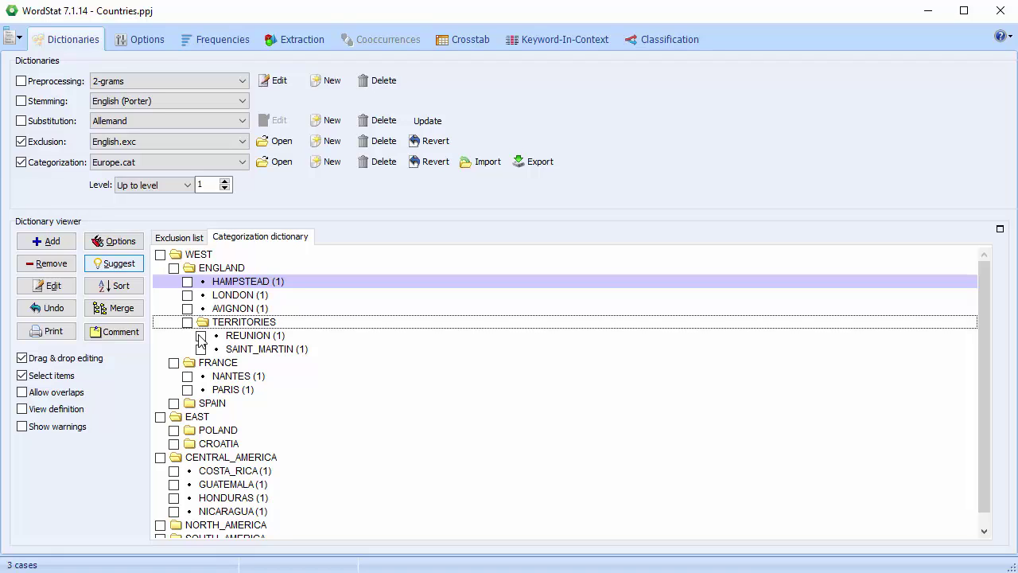
pyautogui.click(23, 377)
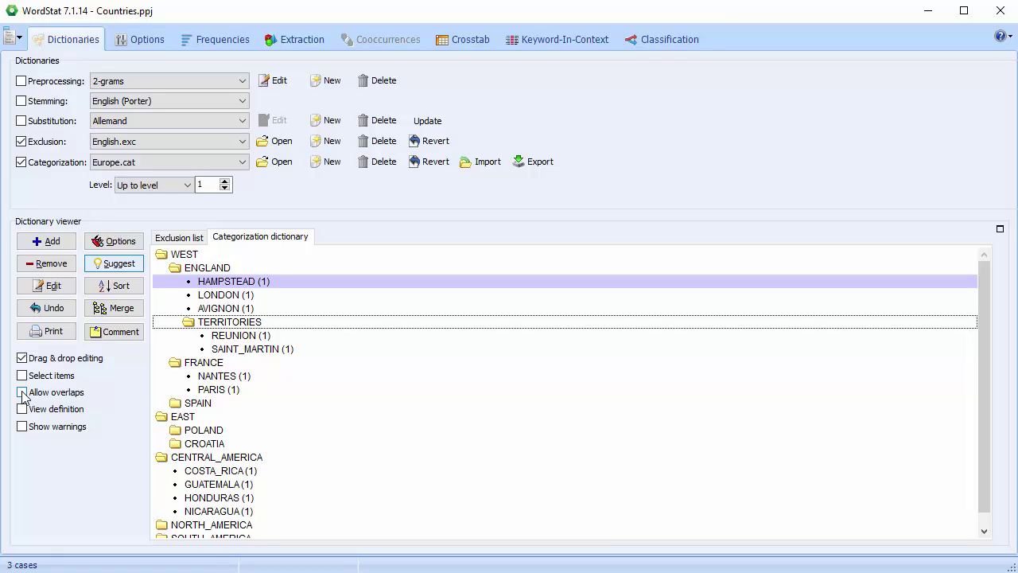
# Switch on Allow overlaps in the Dictionary viewer, then select AVIGNON.
pyautogui.click(22, 393)
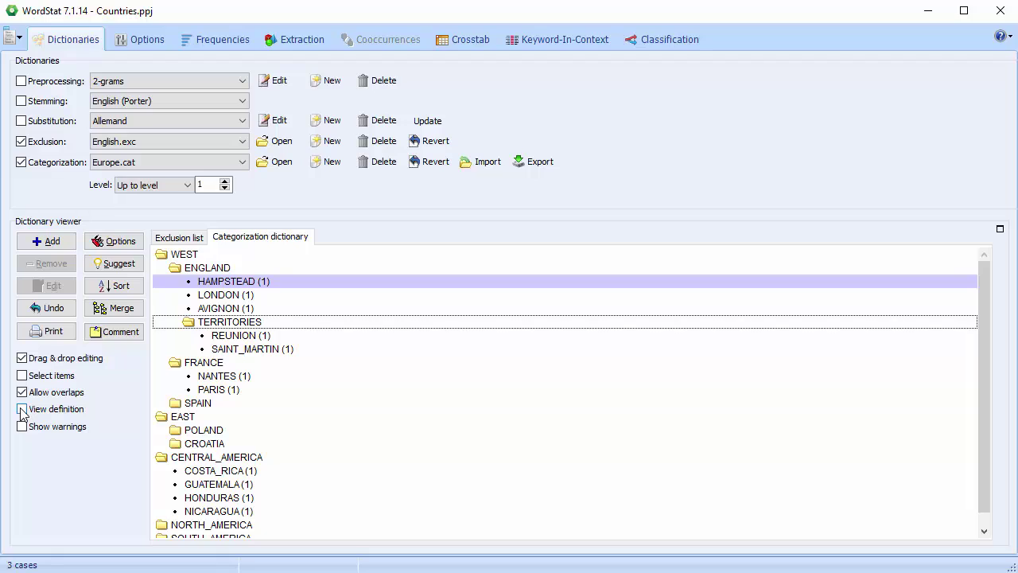
pyautogui.click(233, 312)
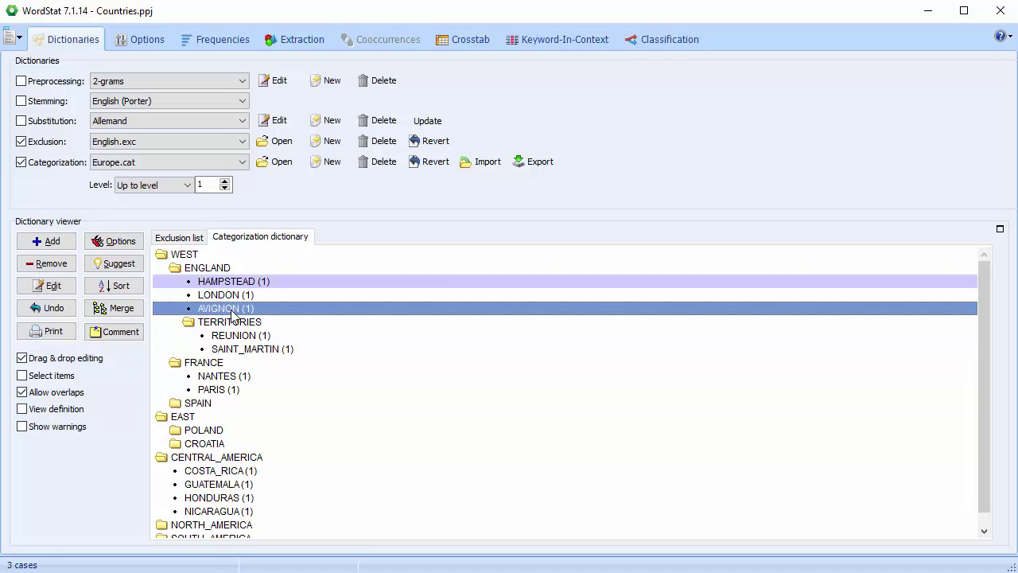
pyautogui.click(22, 410)
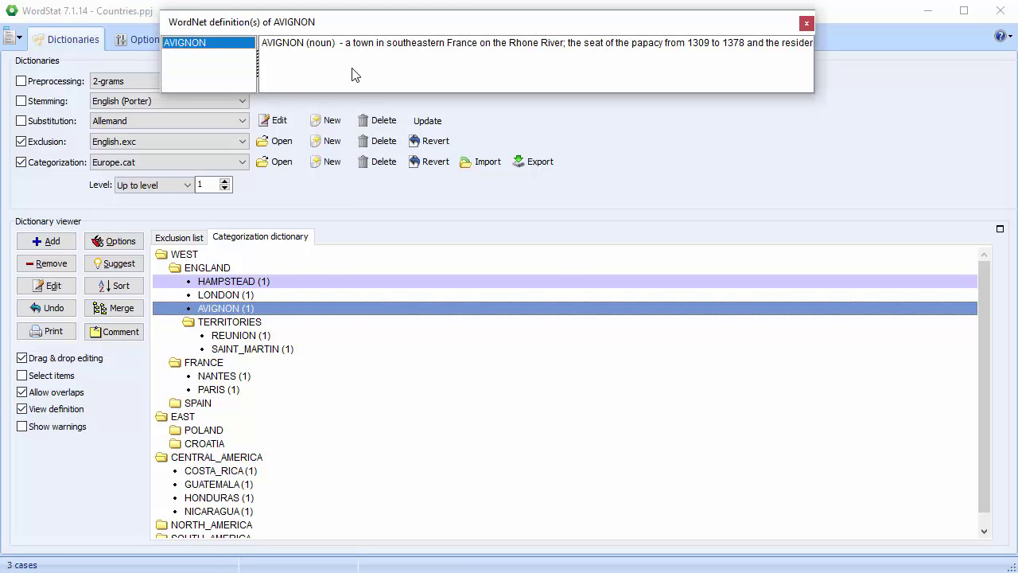
pyautogui.click(807, 26)
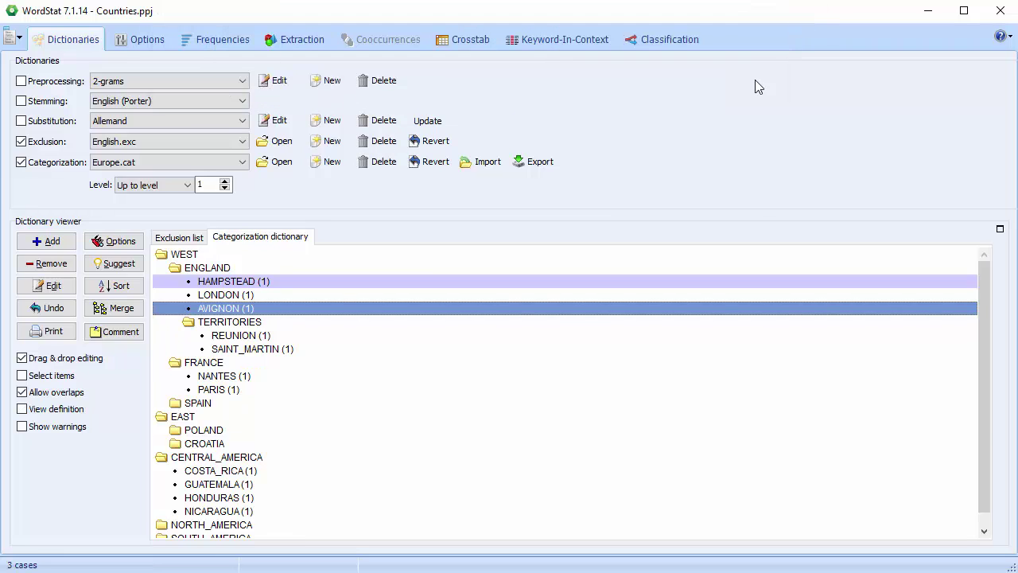
# Check Show warnings under the Dictionary viewer buttons.
pyautogui.click(22, 427)
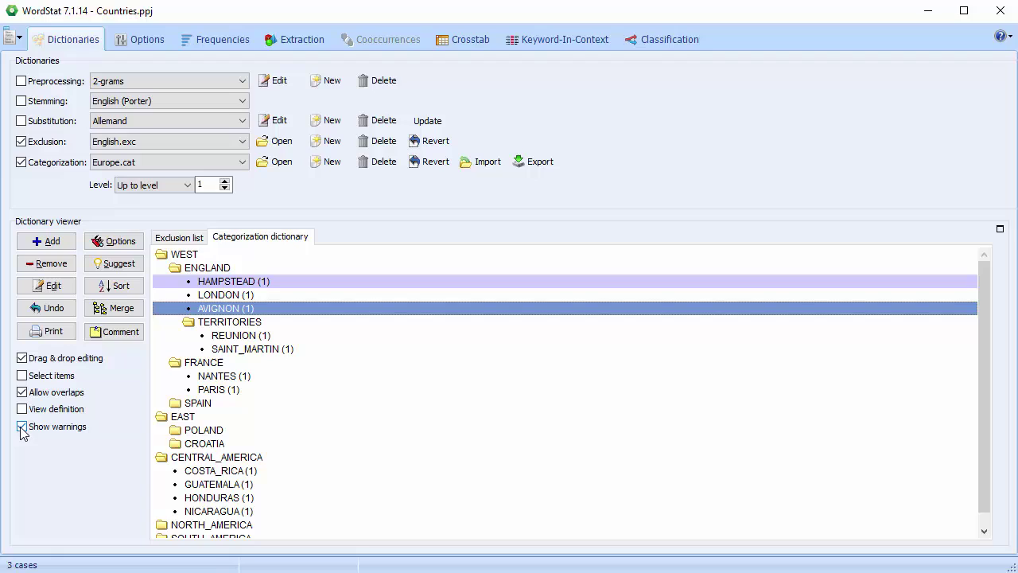